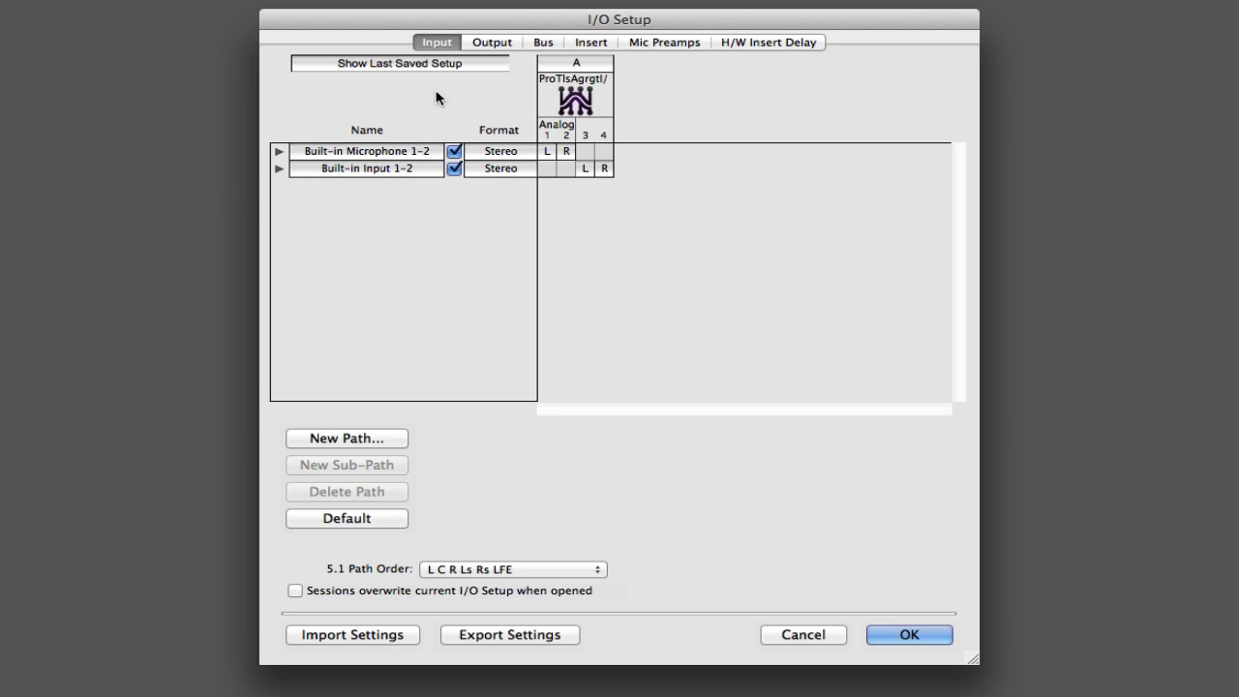
Review the output and bus paths, then confirm the microphone input path stays Stereo.
{"action": "left_click", "coordinate": [490, 41]}
{"action": "left_click", "coordinate": [543, 42]}
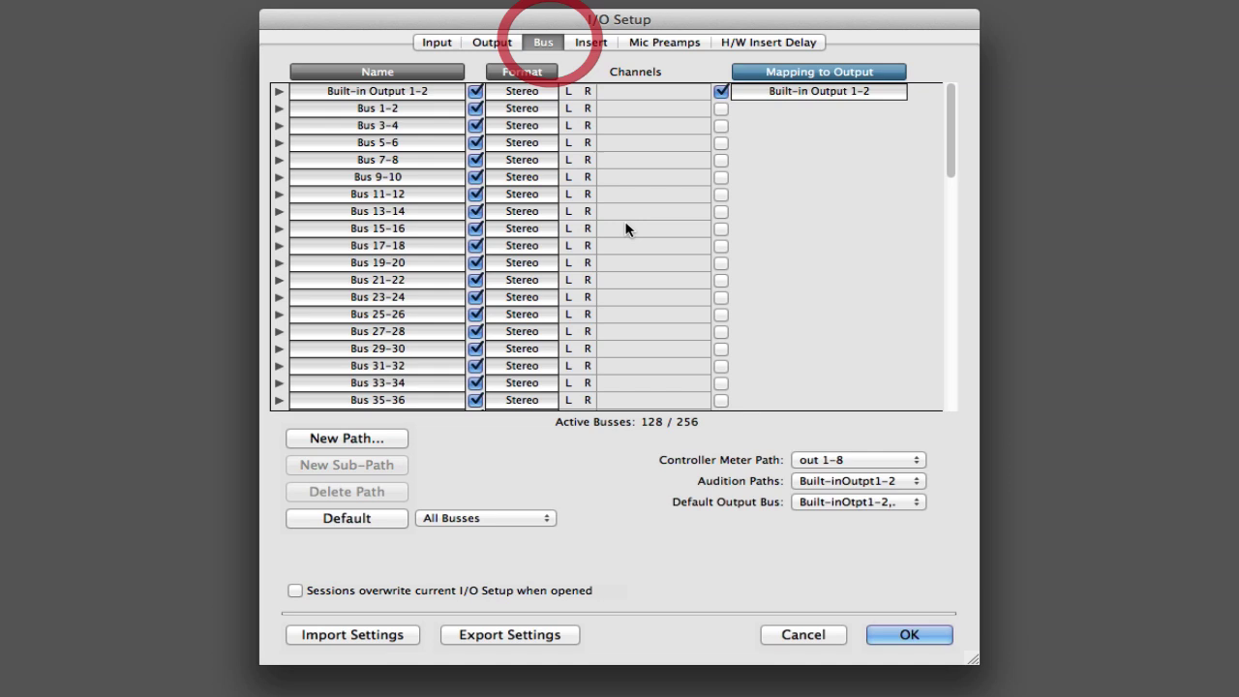
{"action": "left_click", "coordinate": [437, 42]}
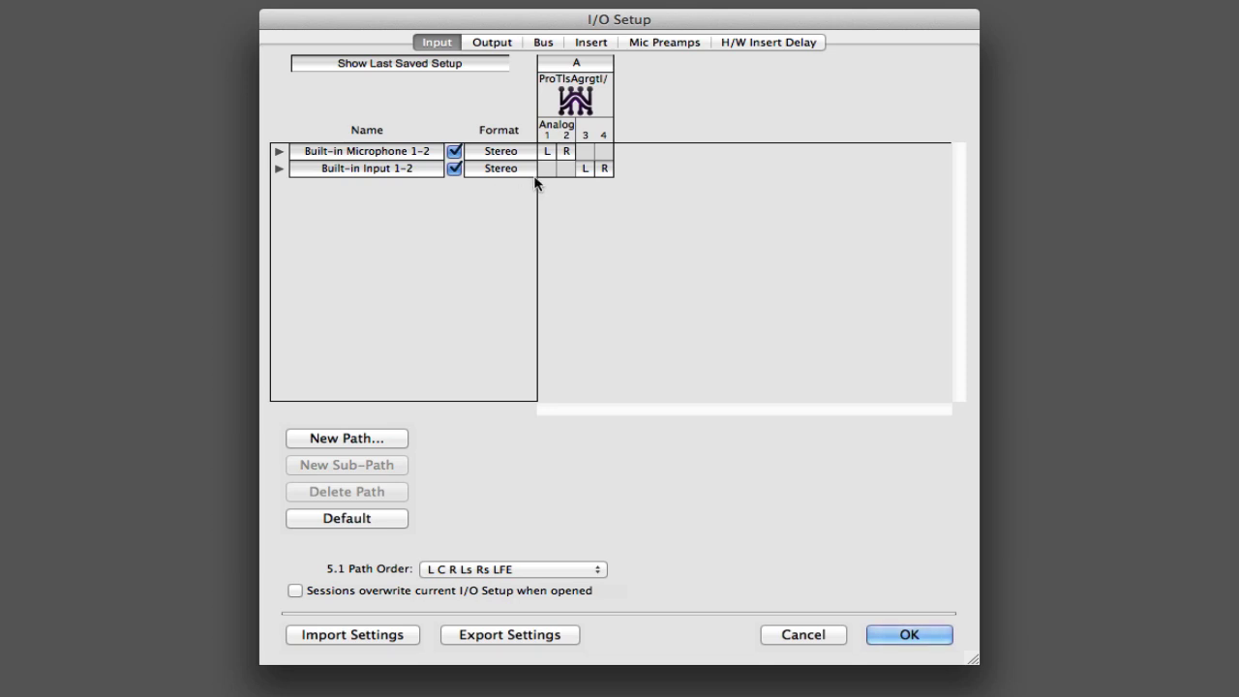
{"action": "left_click", "coordinate": [514, 152]}
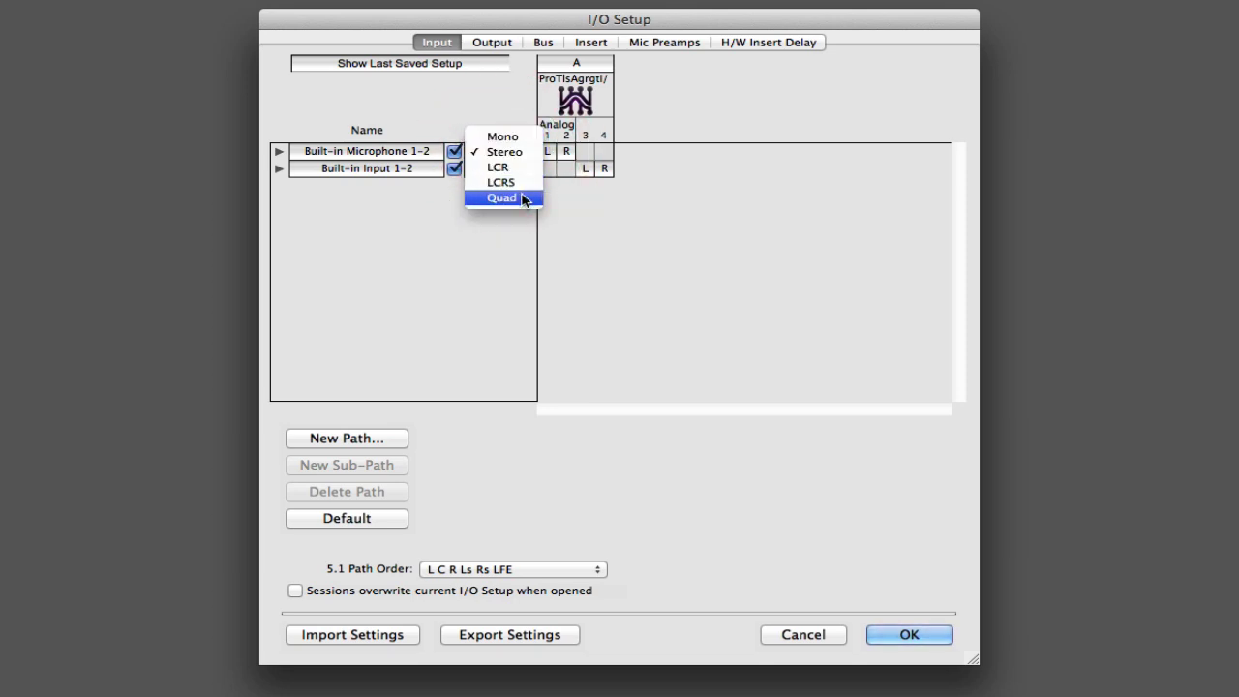
{"action": "left_click", "coordinate": [502, 244]}
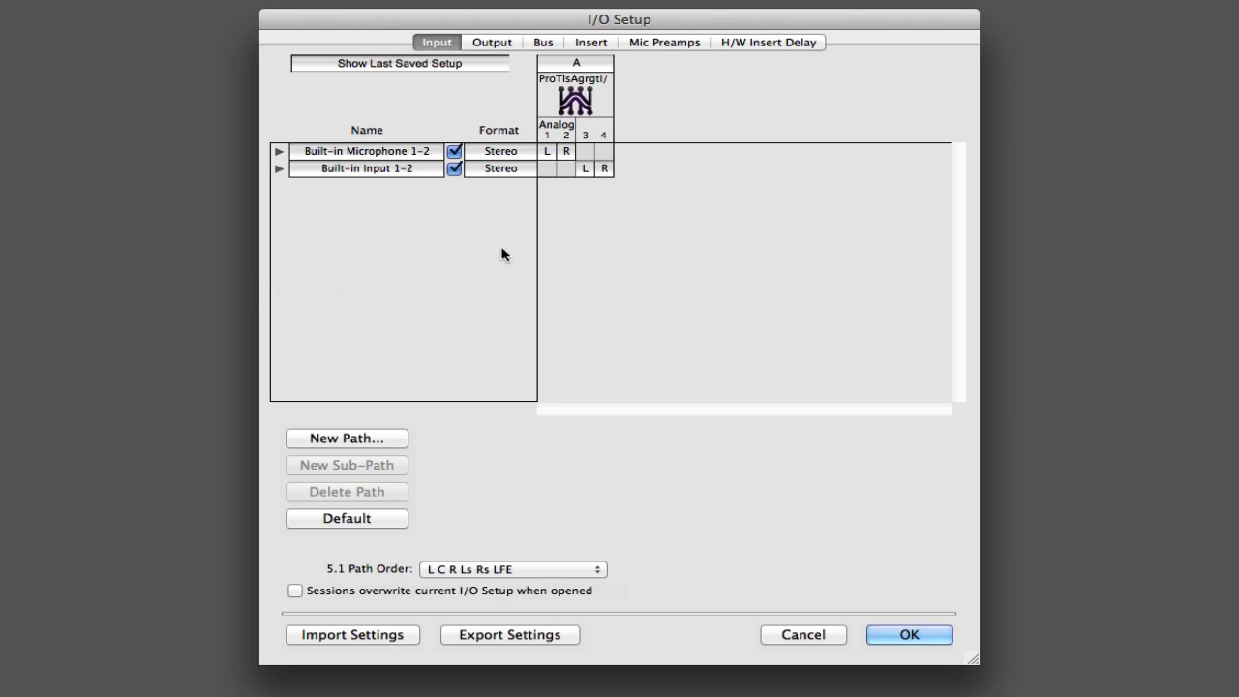
Delete Built-in Input 1-2 and create a new Stereo input path named 'Line In'.
{"action": "left_click", "coordinate": [380, 169]}
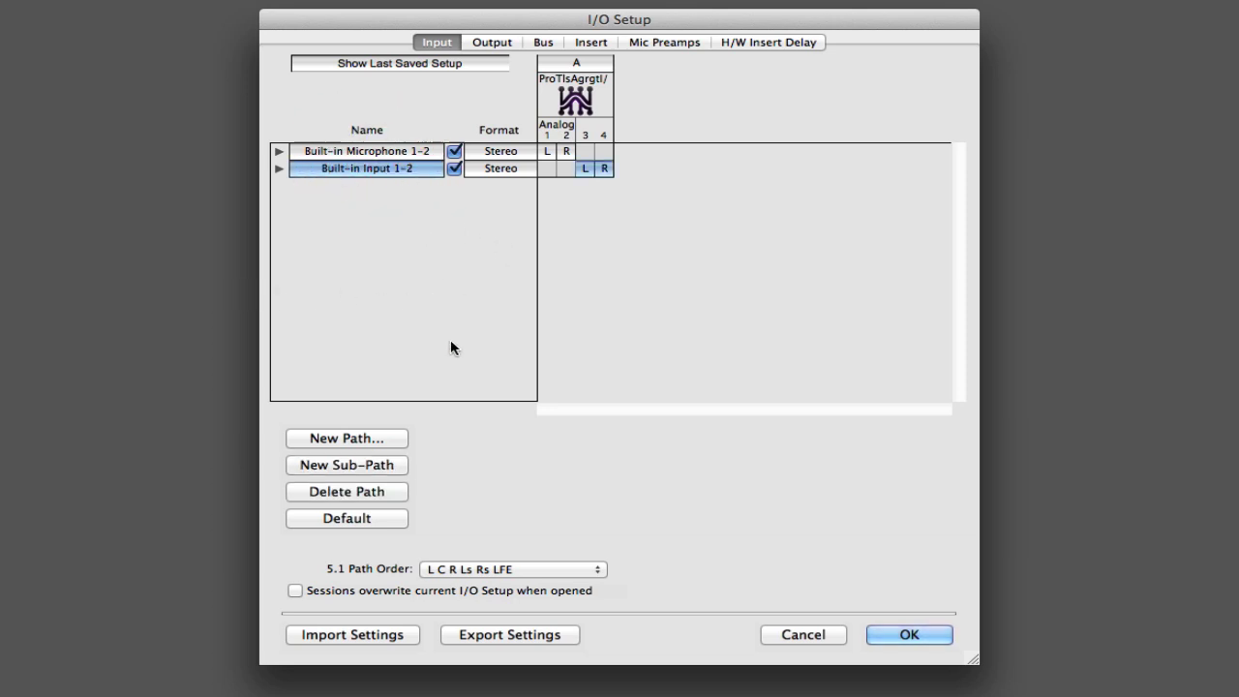
{"action": "left_click", "coordinate": [366, 492]}
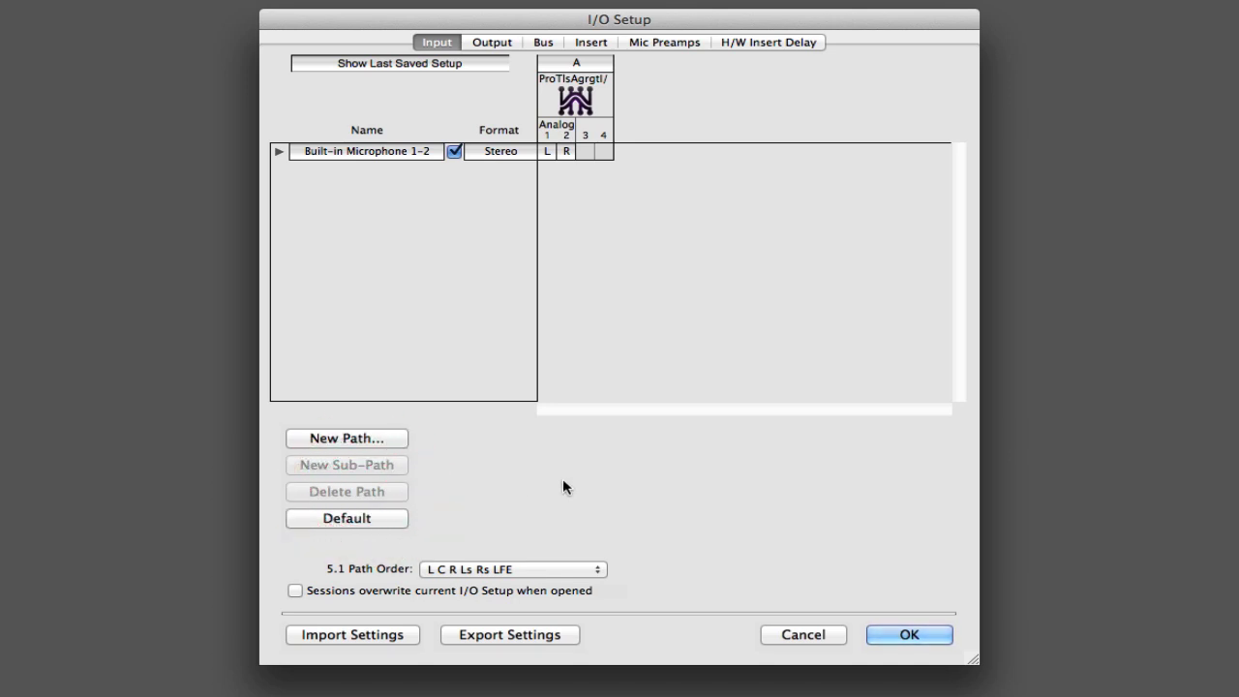
{"action": "left_click", "coordinate": [395, 441]}
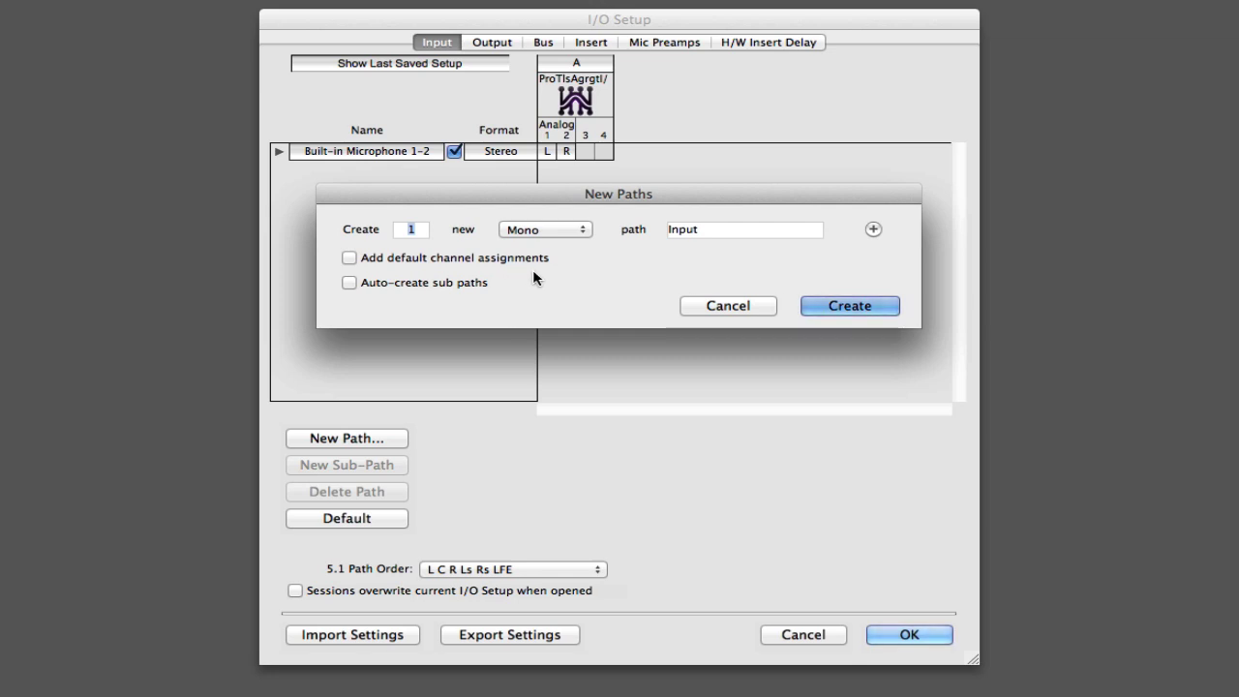
{"action": "left_click", "coordinate": [531, 231]}
{"action": "left_click", "coordinate": [538, 244]}
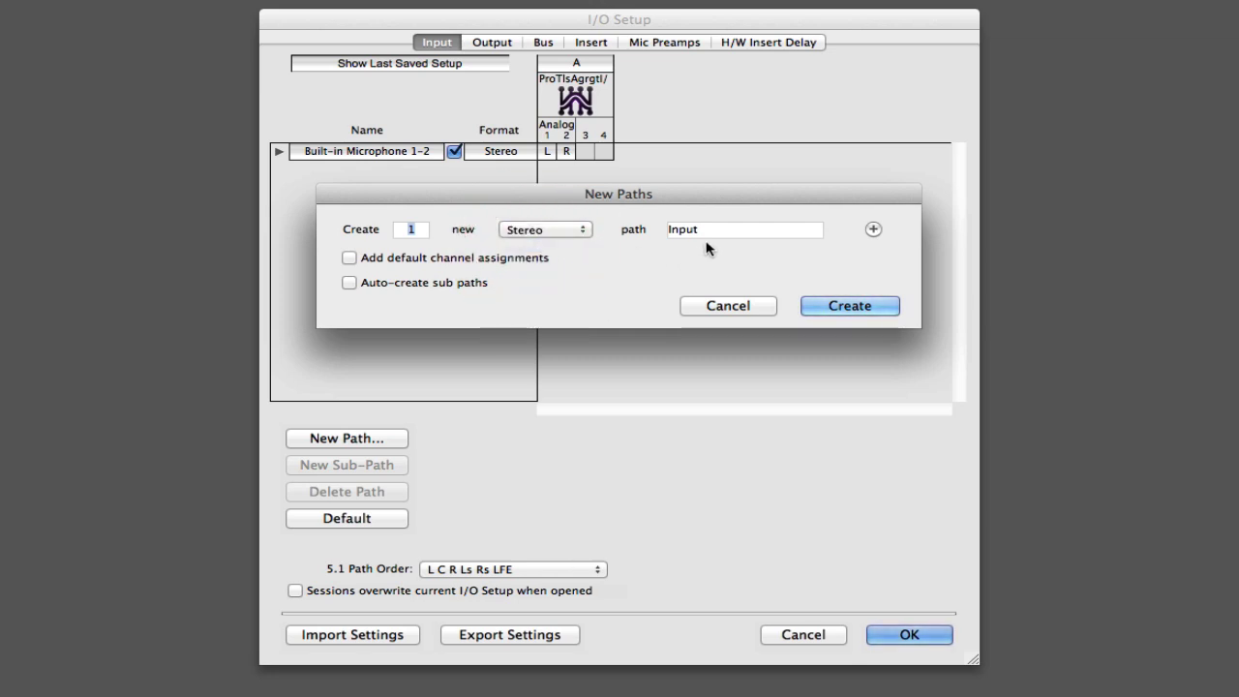
{"action": "left_click_drag", "start_coordinate": [701, 231], "coordinate": [641, 234]}
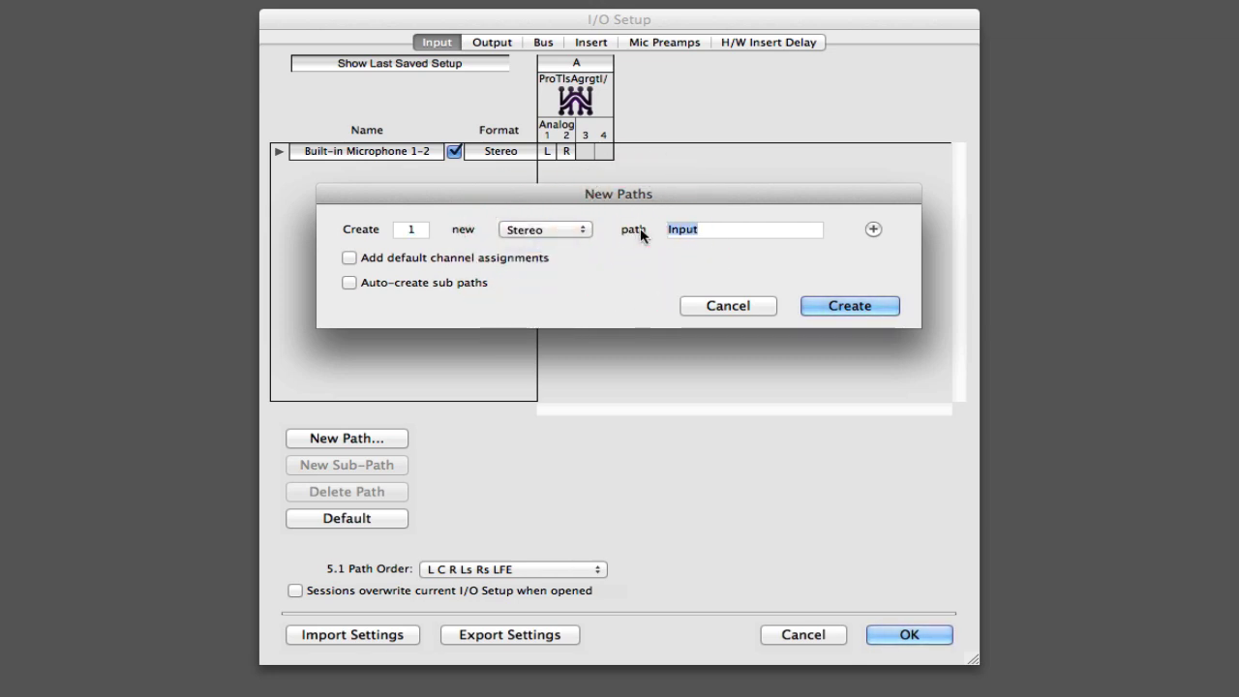
{"action": "type", "text": "Line In"}
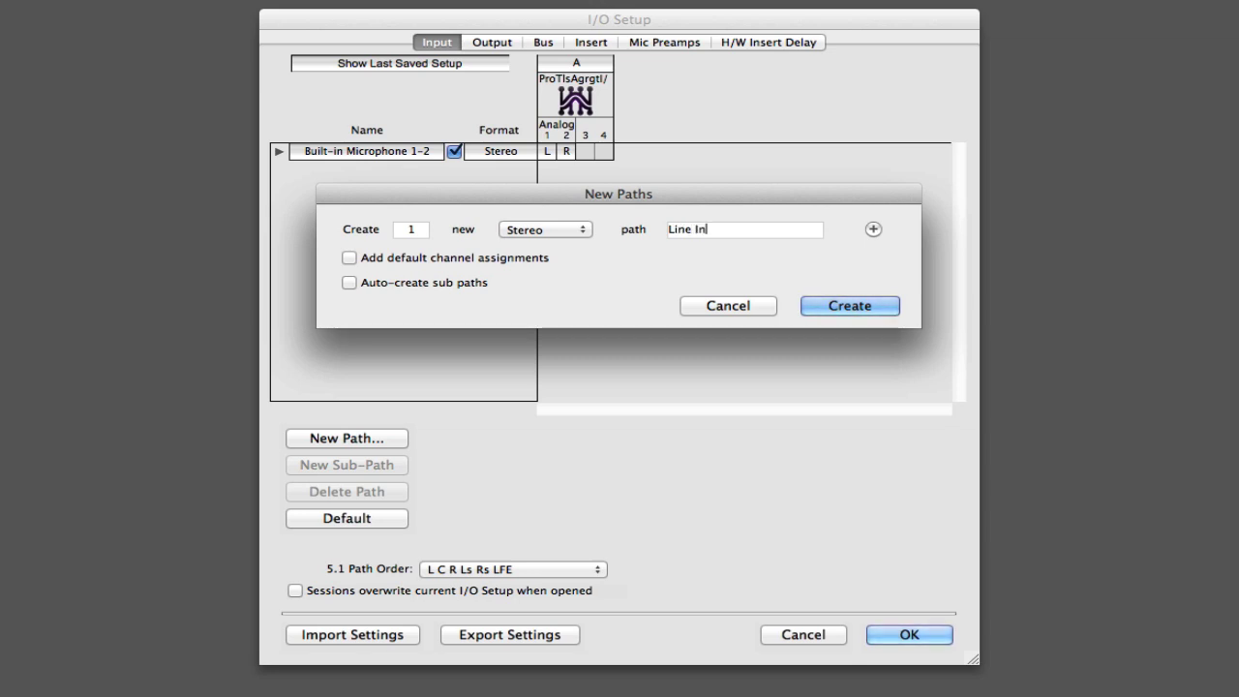
{"action": "key", "text": "Return"}
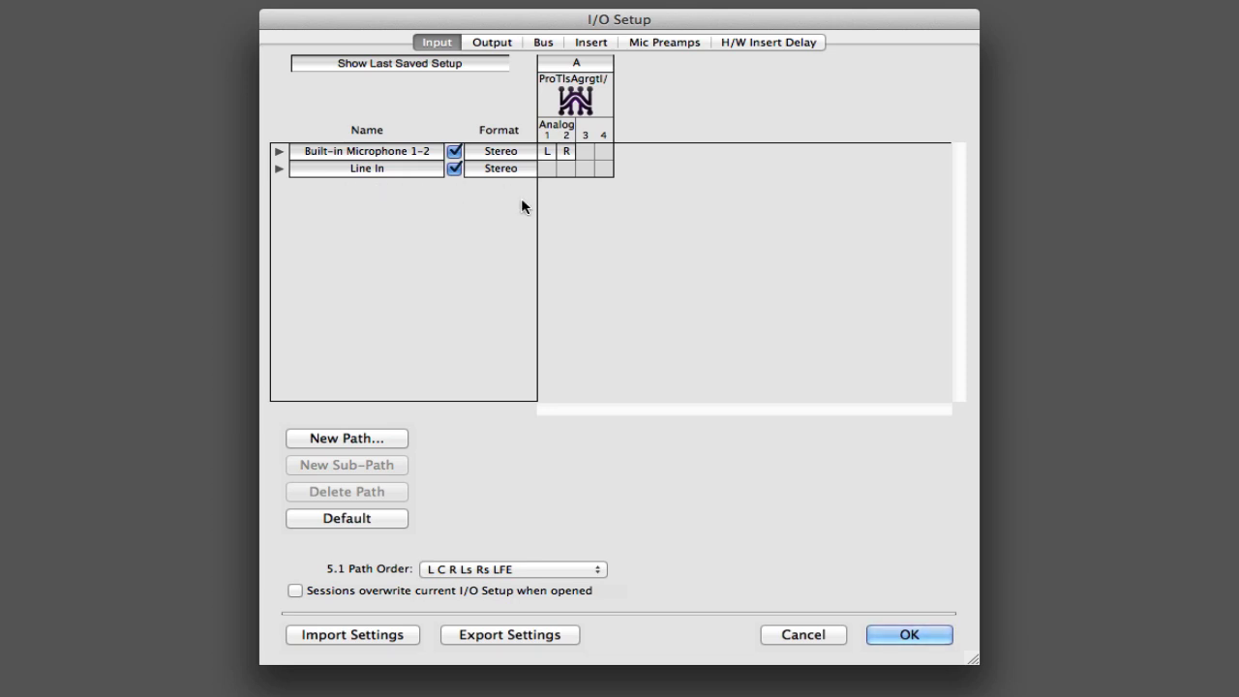
Assign Line In to Analog inputs 3-4 and rename the microphone input path 'Built-In Mic'.
{"action": "left_click", "coordinate": [584, 168]}
{"action": "left_click", "coordinate": [378, 152]}
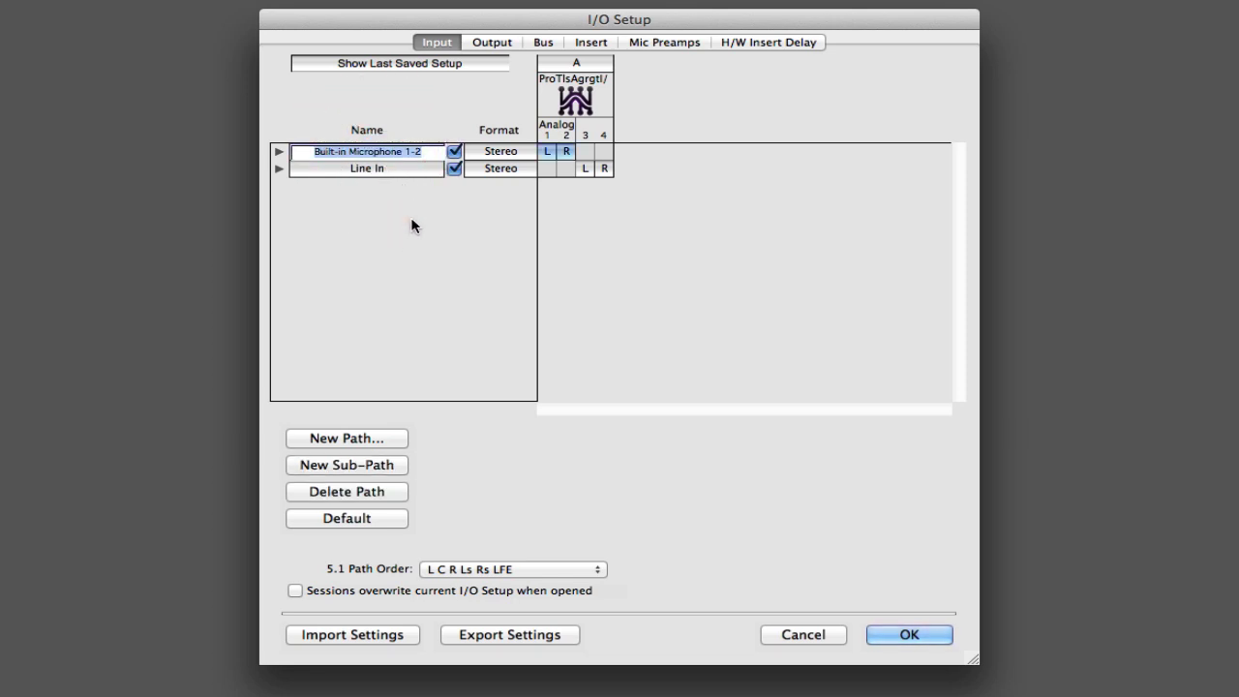
{"action": "type", "text": "Buil"}
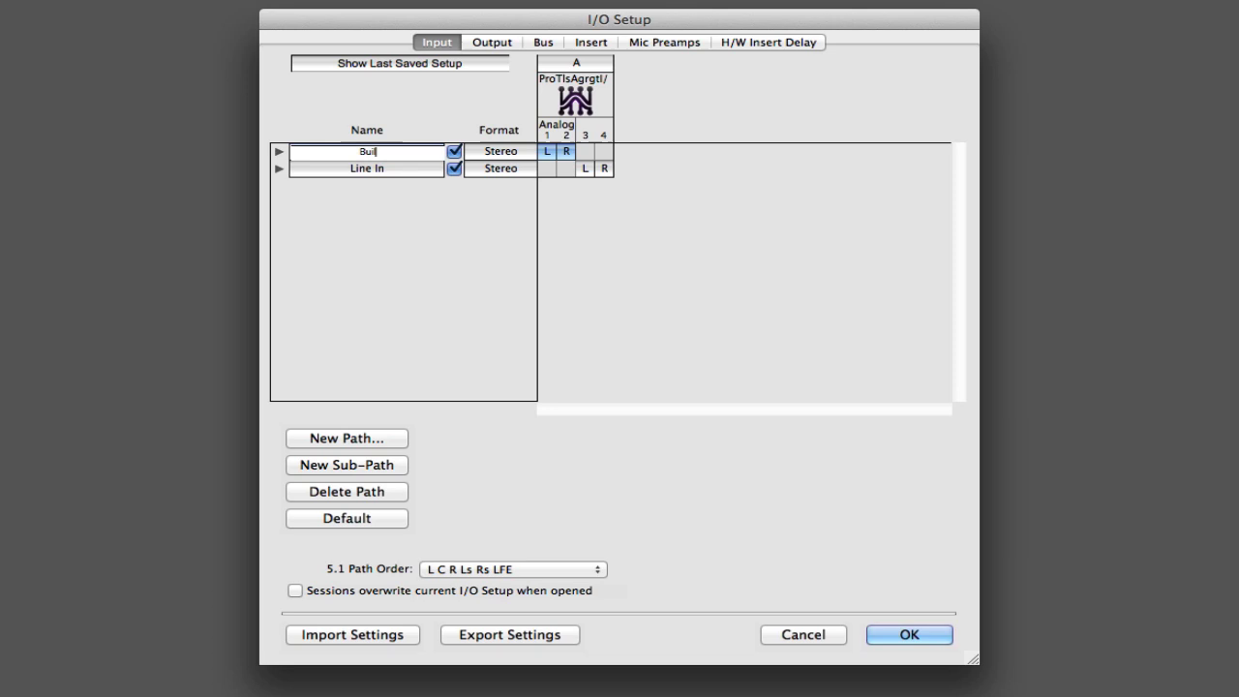
{"action": "type", "text": "t-In Mic"}
{"action": "key", "text": "Return"}
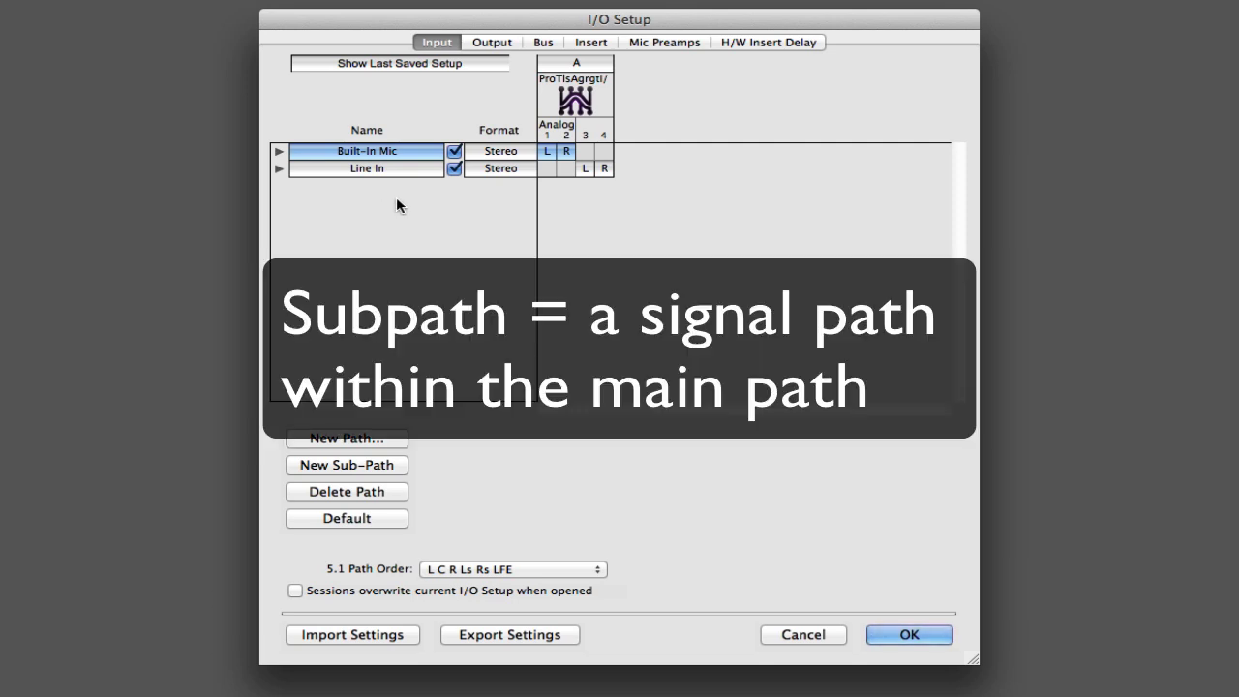
Add a mono sub-path 'Line-In L' under Line In, assigned to Analog input 3.
{"action": "left_click", "coordinate": [383, 171]}
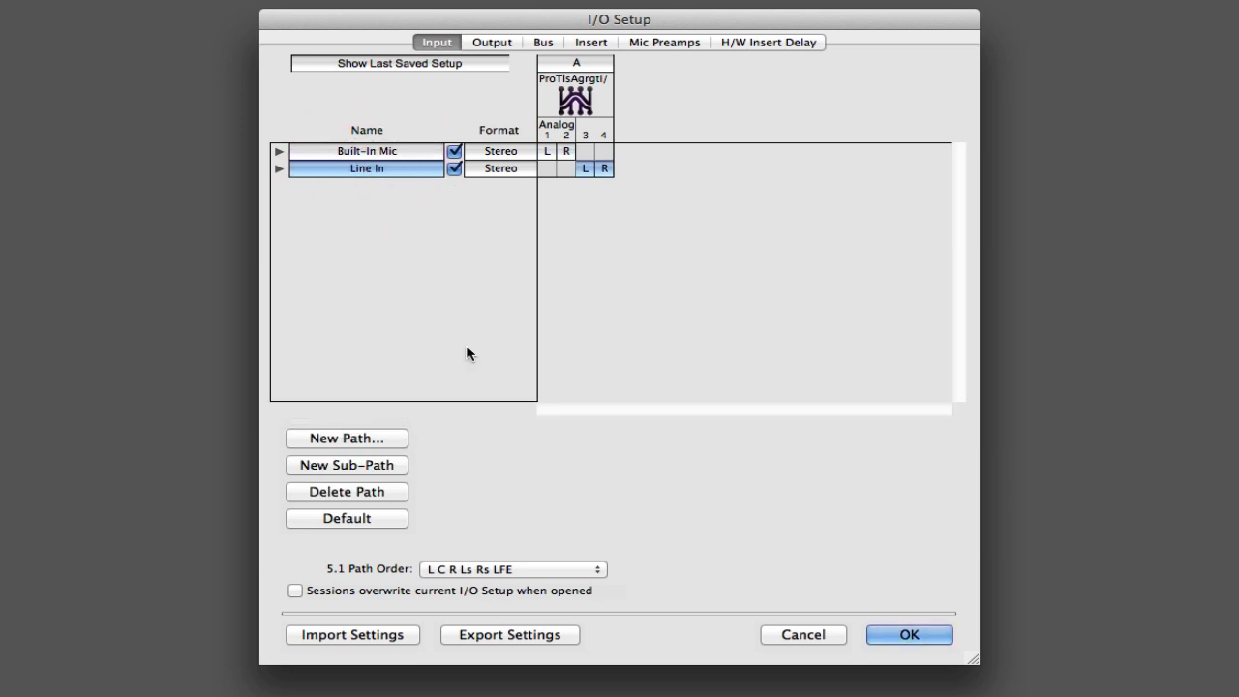
{"action": "left_click", "coordinate": [401, 466]}
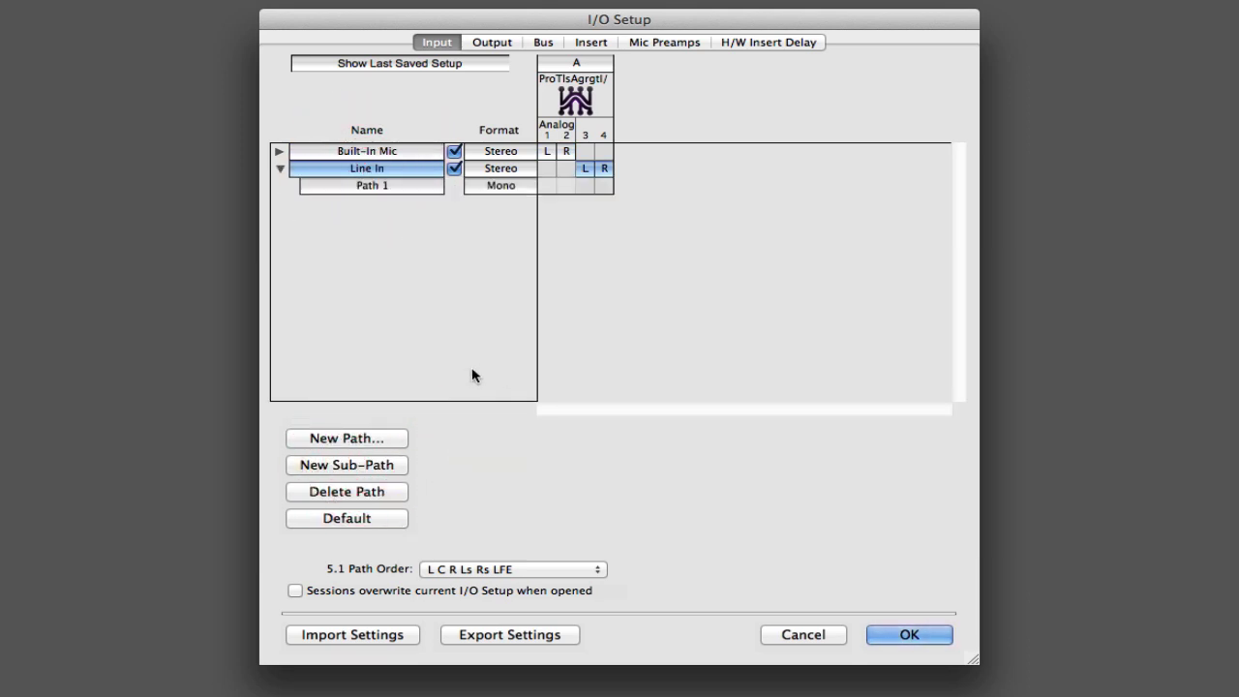
{"action": "double_click", "coordinate": [376, 188]}
{"action": "type", "text": "4ine_"}
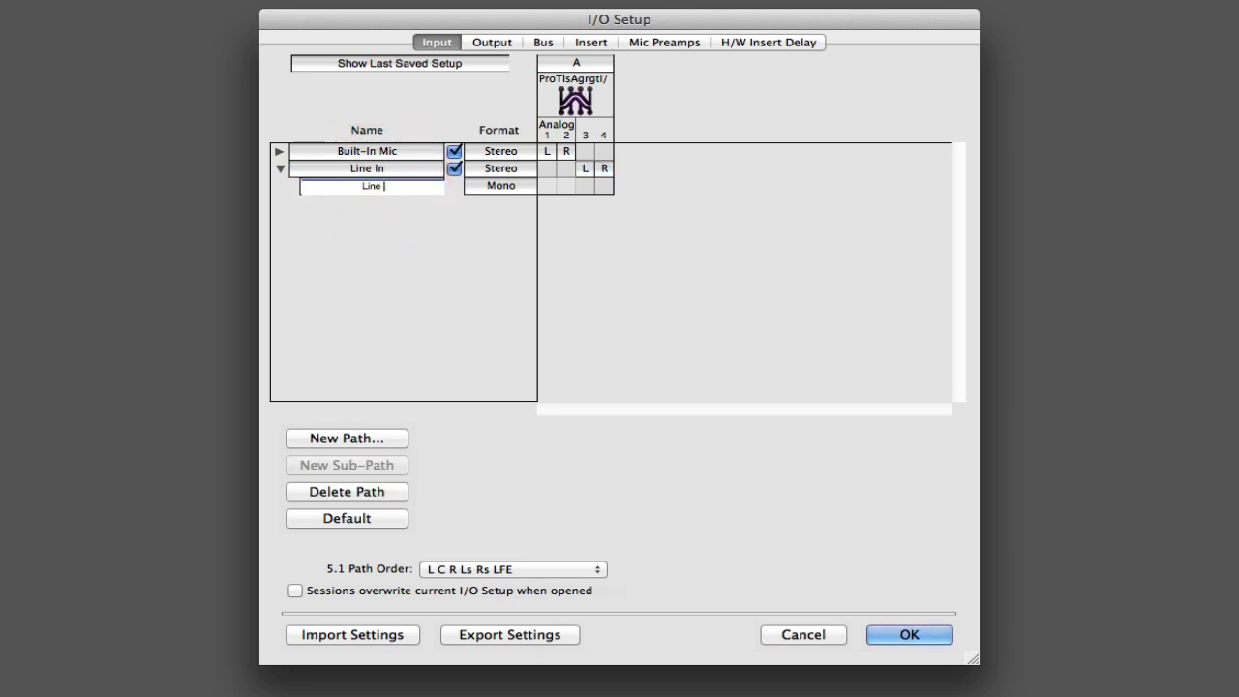
{"action": "key", "text": "BackSpace"}
{"action": "type", "text": "-In L"}
{"action": "left_click", "coordinate": [586, 185]}
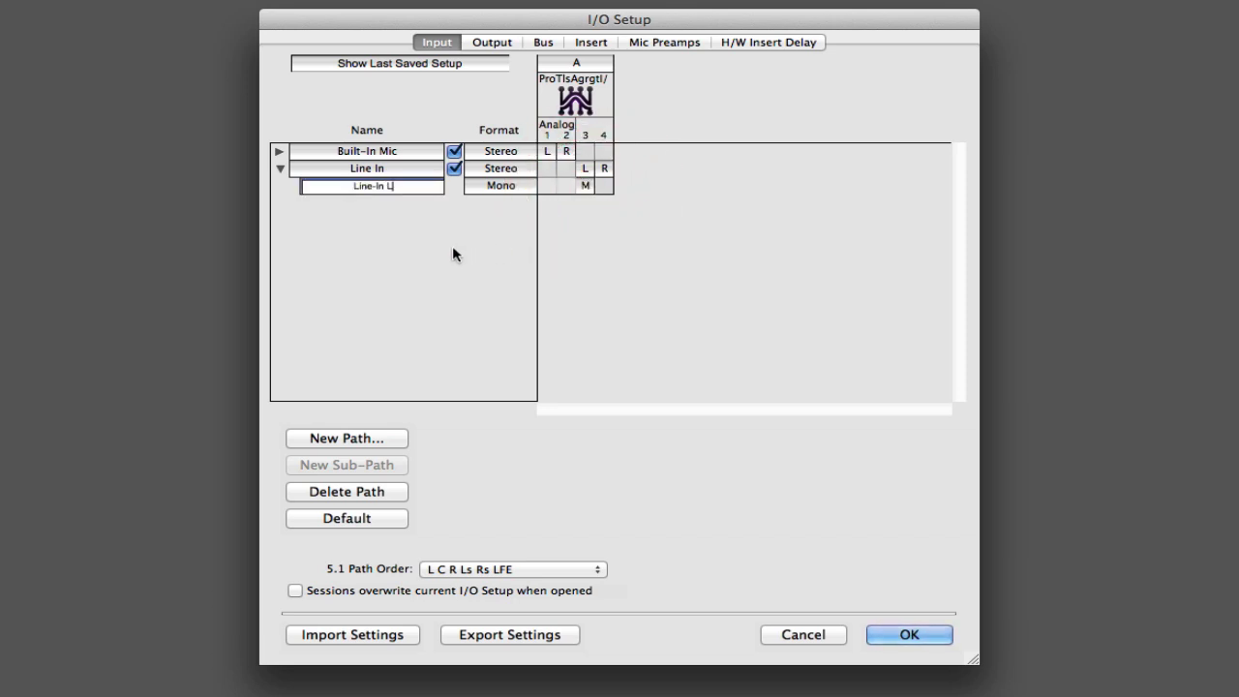
Add a second sub-path 'Line-In R' on Analog input 4, then collapse Line In.
{"action": "left_click", "coordinate": [381, 170]}
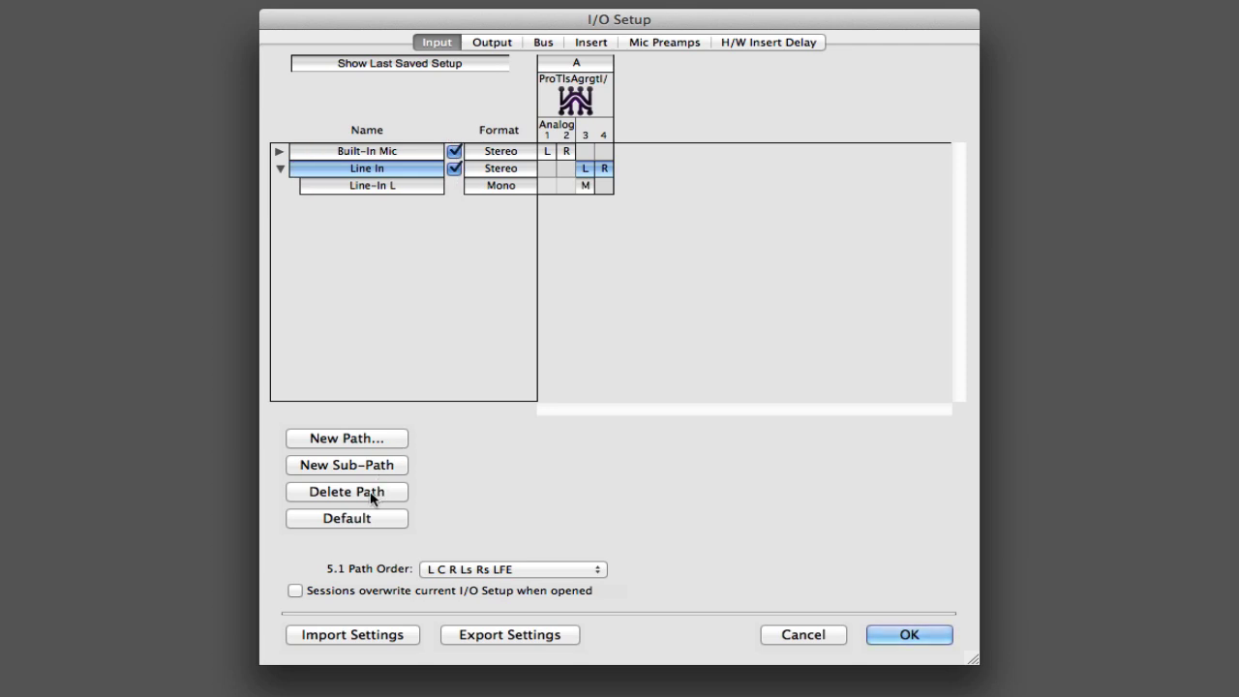
{"action": "left_click", "coordinate": [373, 466]}
{"action": "double_click", "coordinate": [374, 204]}
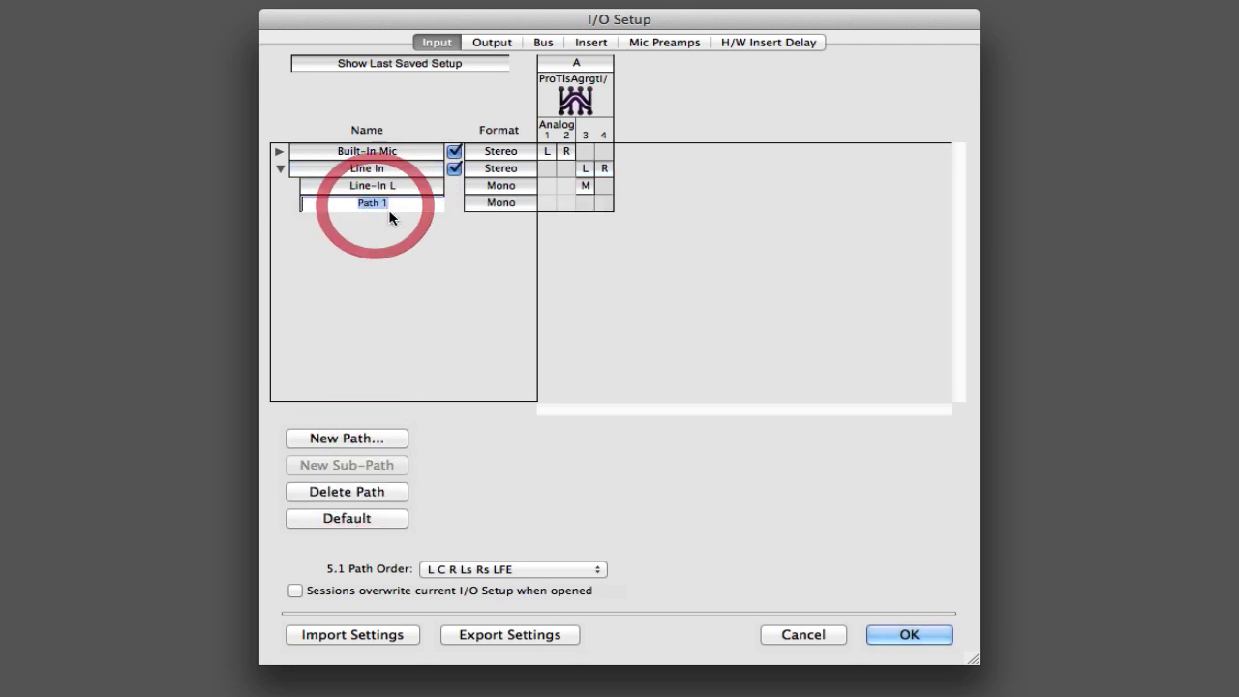
{"action": "type", "text": "Line-In R"}
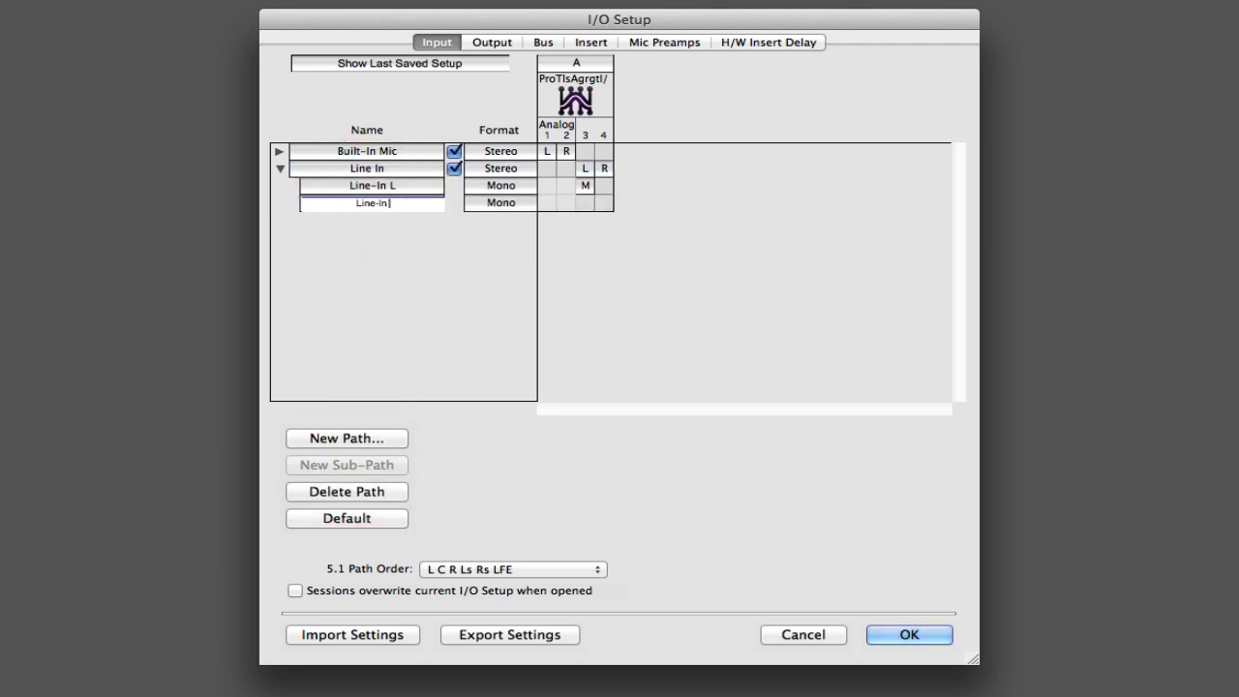
{"action": "left_click", "coordinate": [472, 242]}
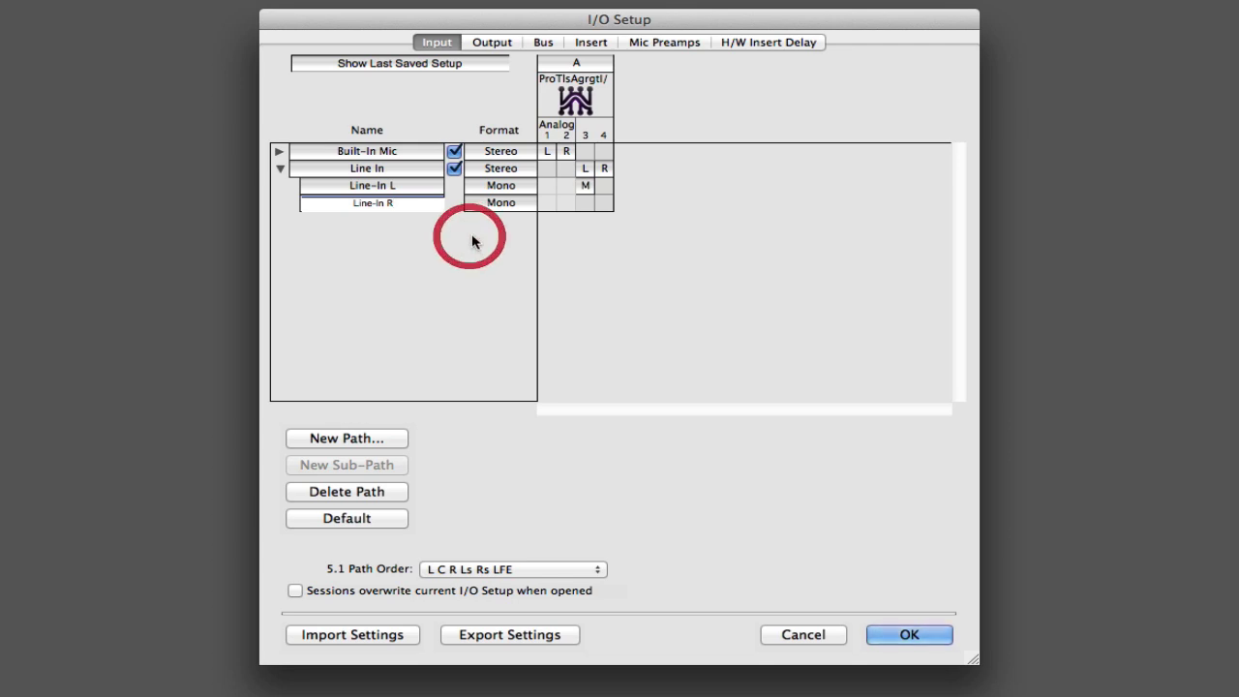
{"action": "left_click", "coordinate": [604, 202]}
{"action": "left_click", "coordinate": [366, 260]}
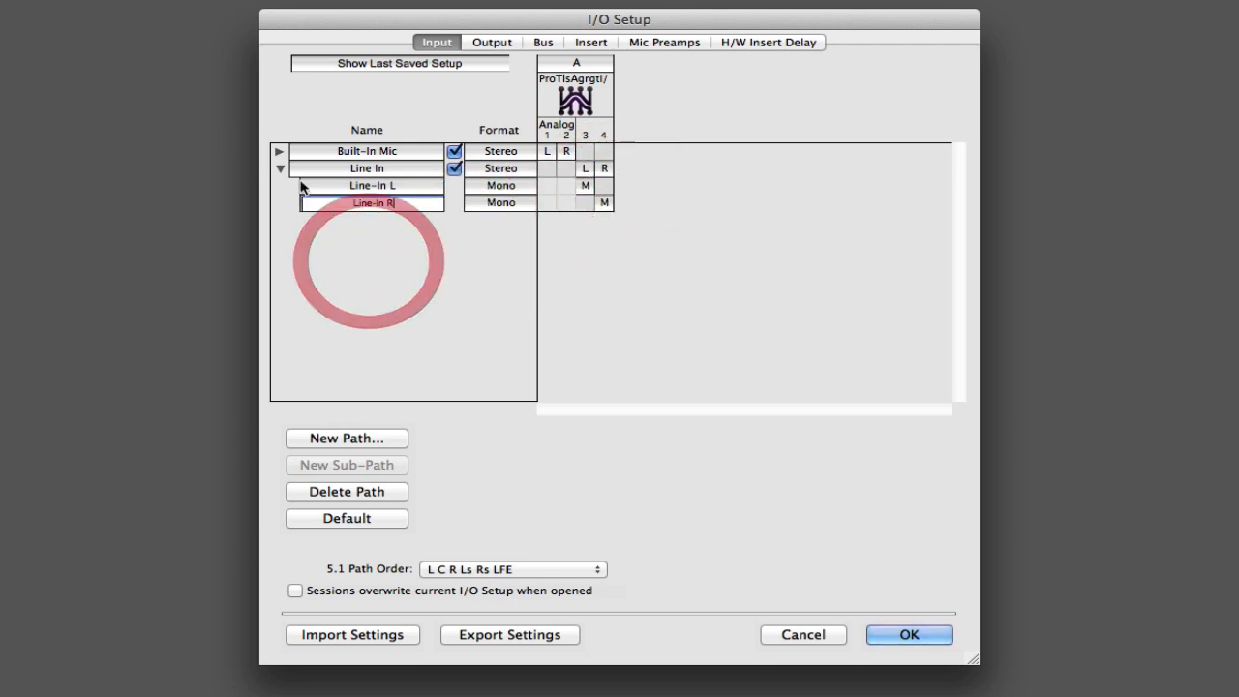
{"action": "left_click", "coordinate": [280, 169]}
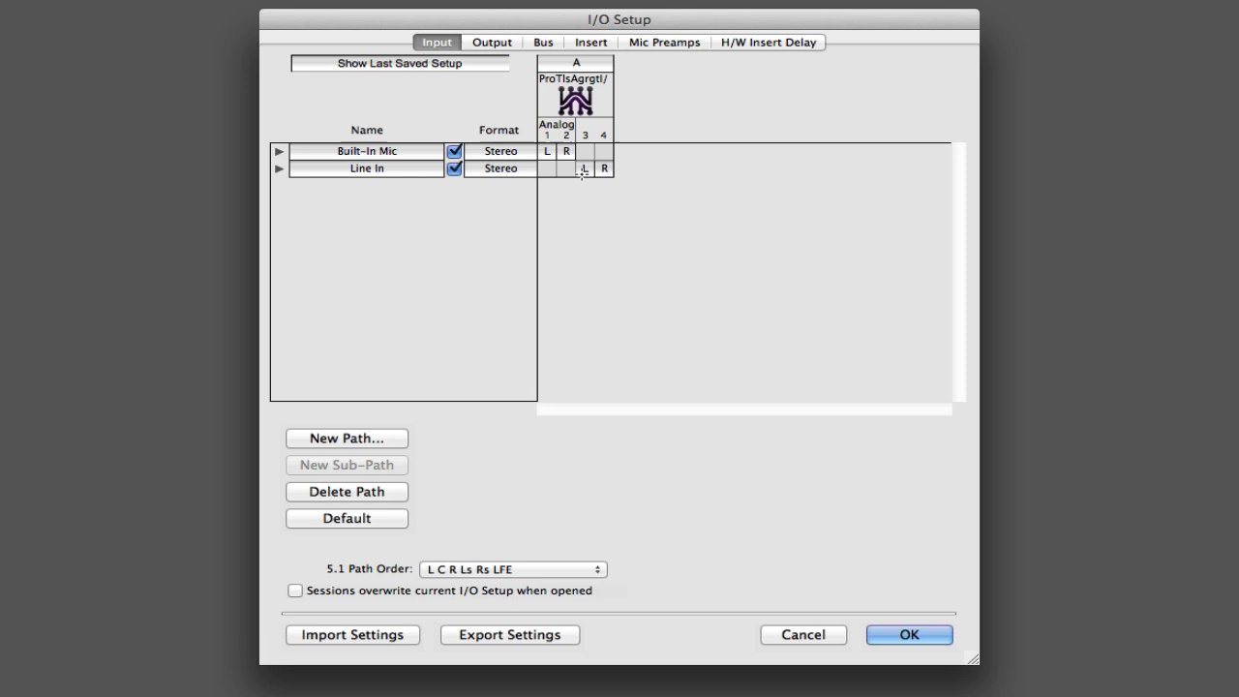
{"action": "left_click", "coordinate": [280, 169]}
{"action": "left_click", "coordinate": [344, 185]}
{"action": "left_click", "coordinate": [279, 152]}
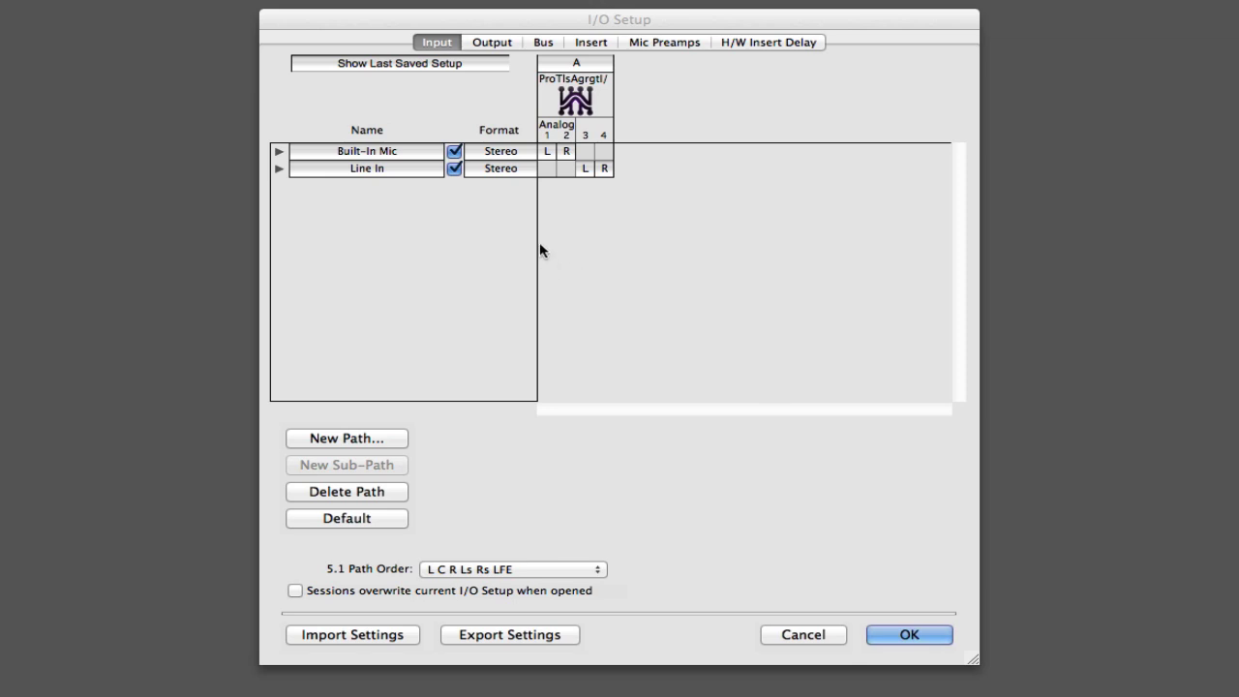
Rename the Built-in Output 1-2 output path to 'Monitor'.
{"action": "left_click", "coordinate": [491, 41]}
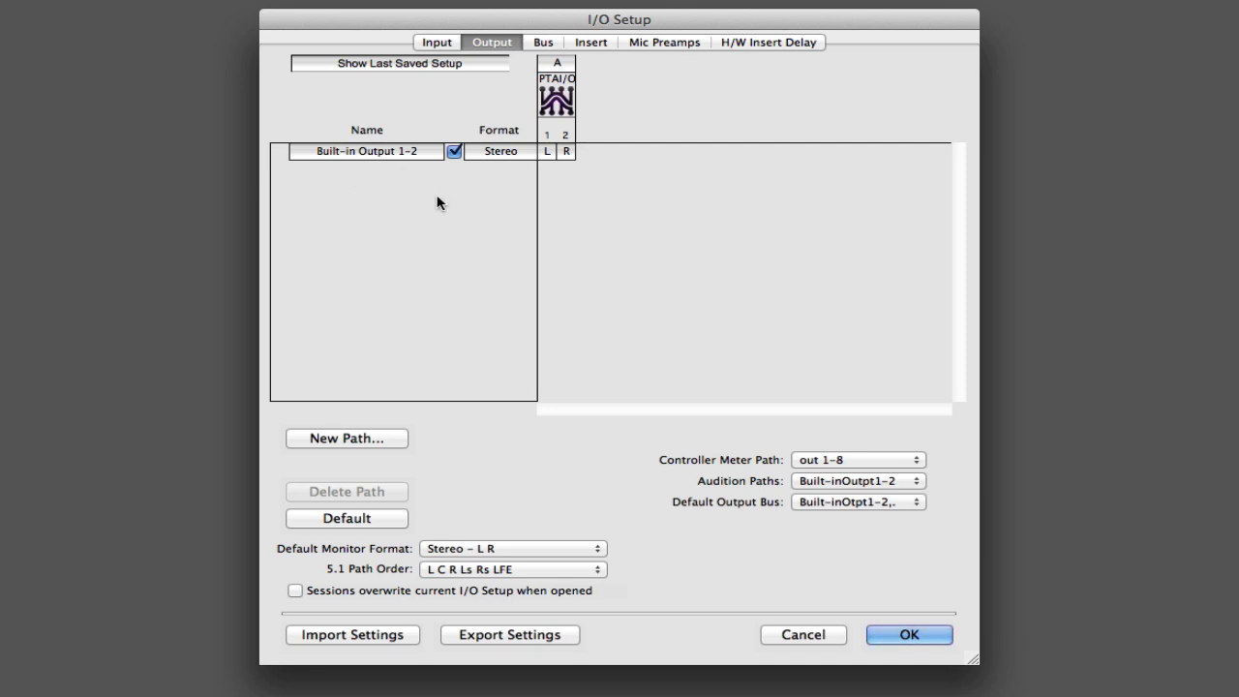
{"action": "double_click", "coordinate": [370, 152]}
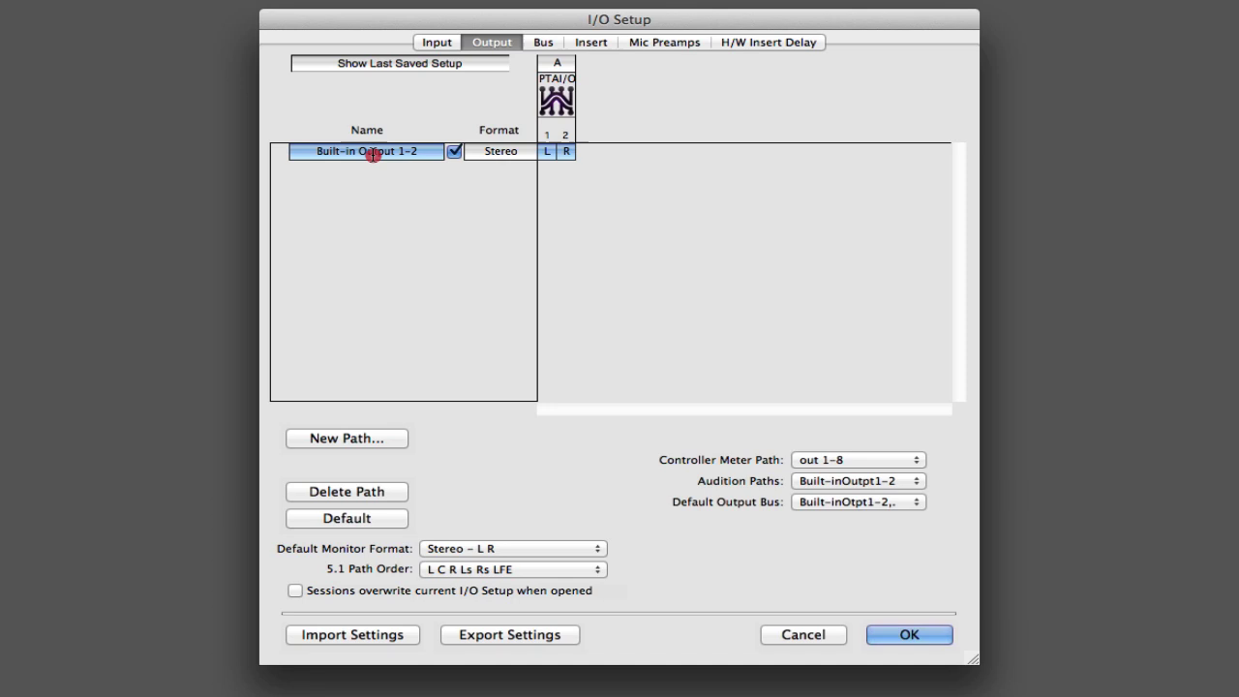
{"action": "type", "text": "Monitor"}
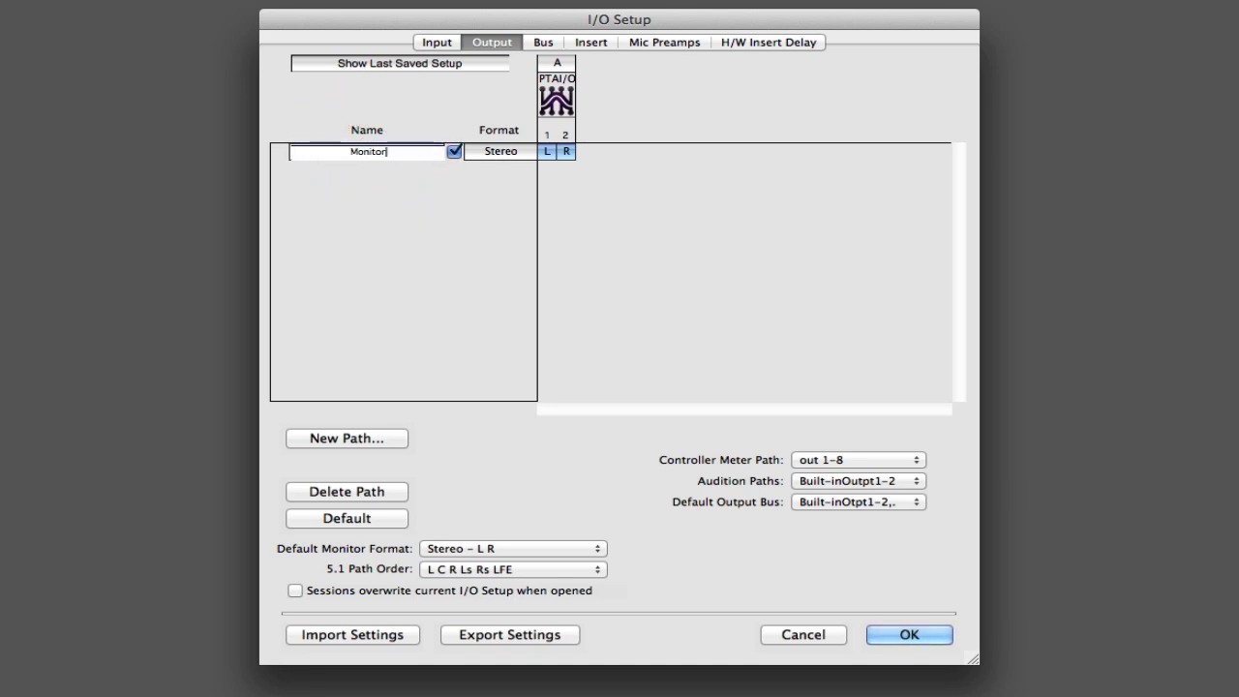
{"action": "key", "text": "Return"}
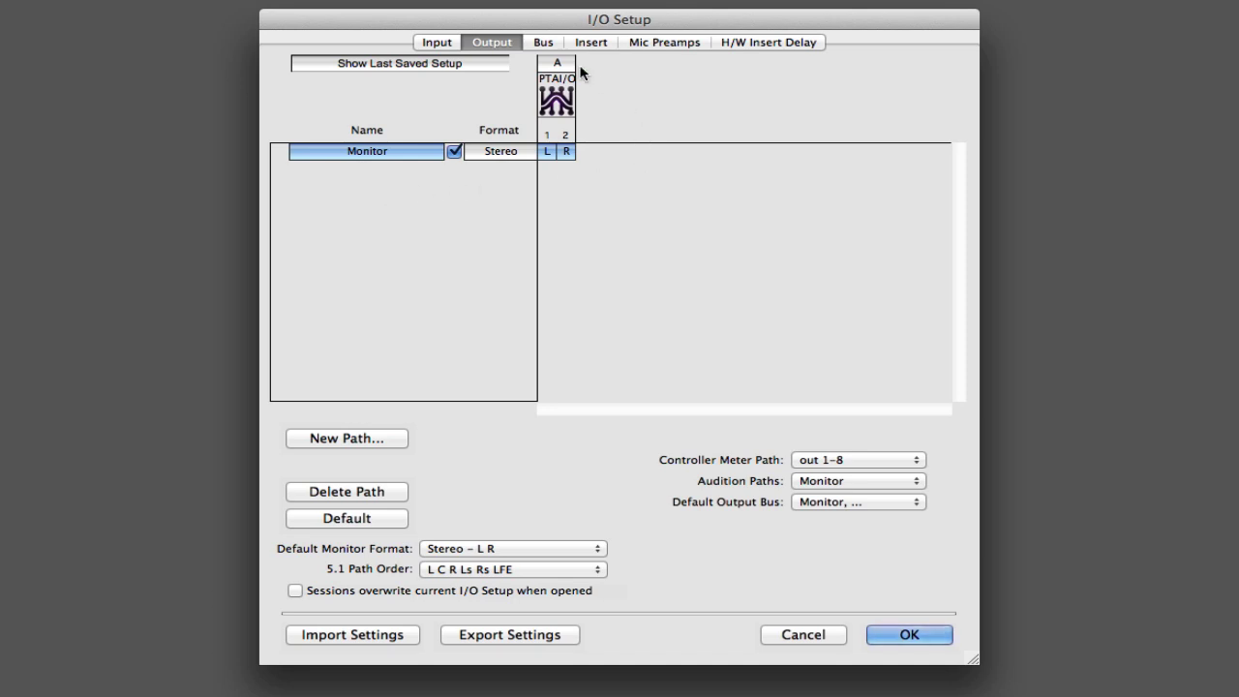
{"action": "left_click", "coordinate": [543, 43]}
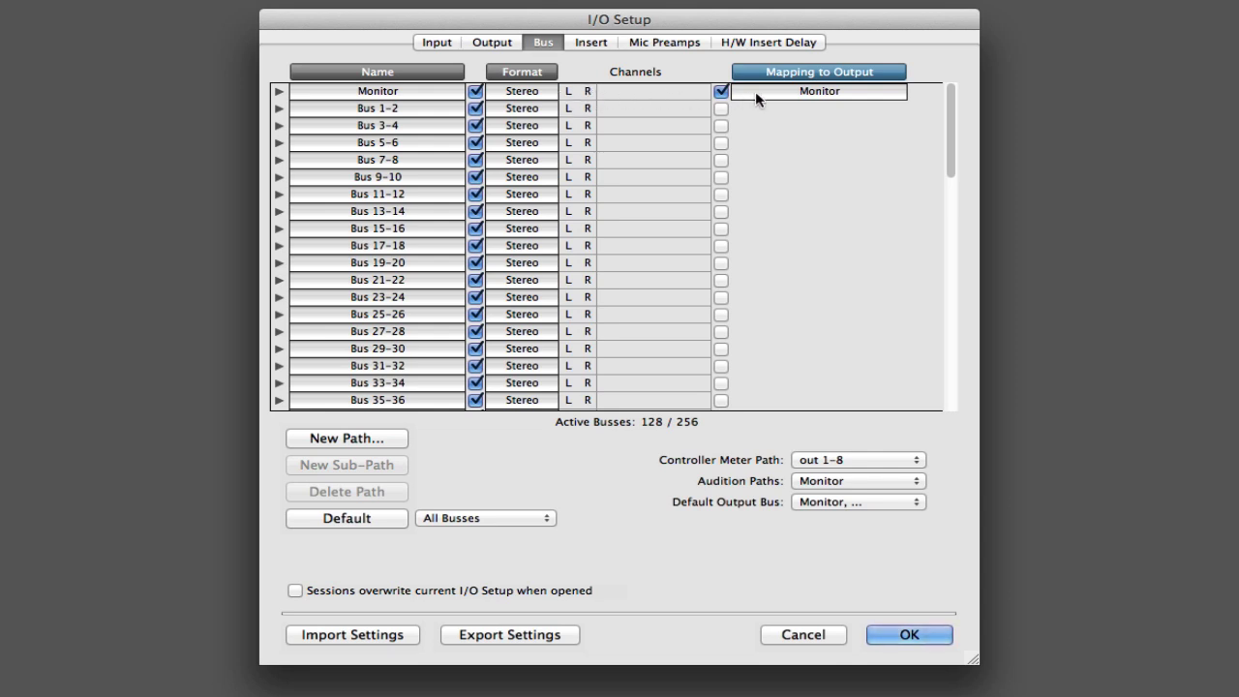
{"action": "left_click", "coordinate": [279, 91]}
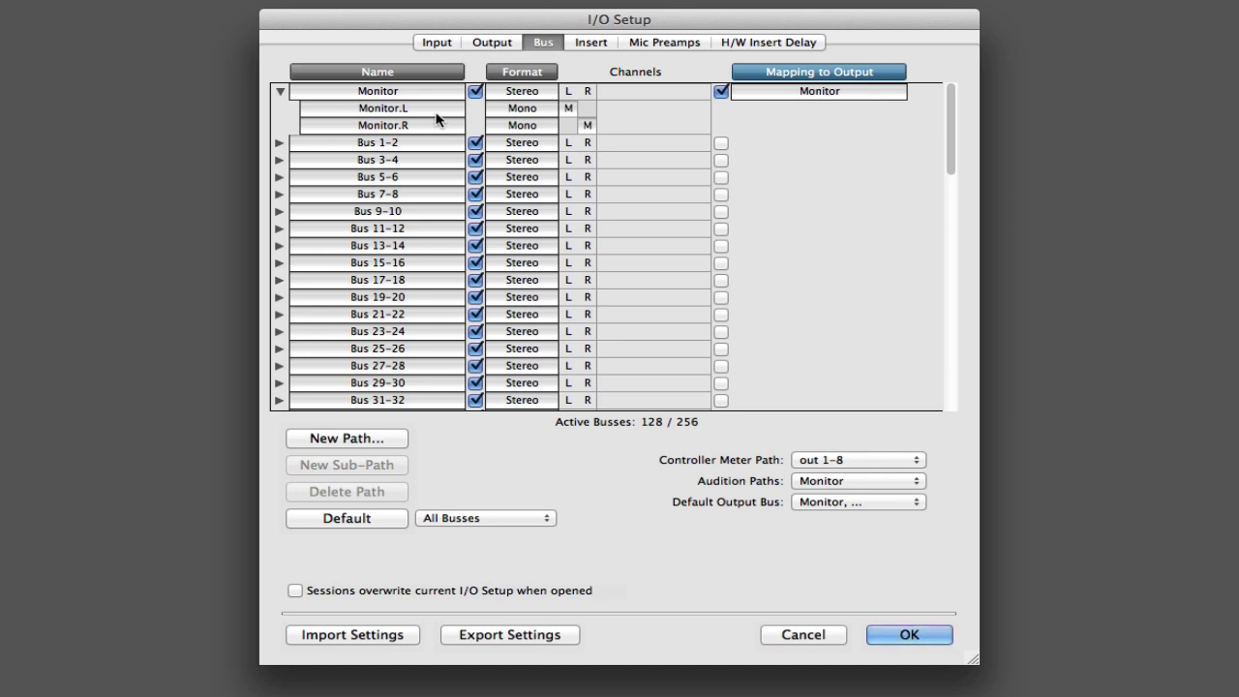
{"action": "left_click", "coordinate": [280, 93]}
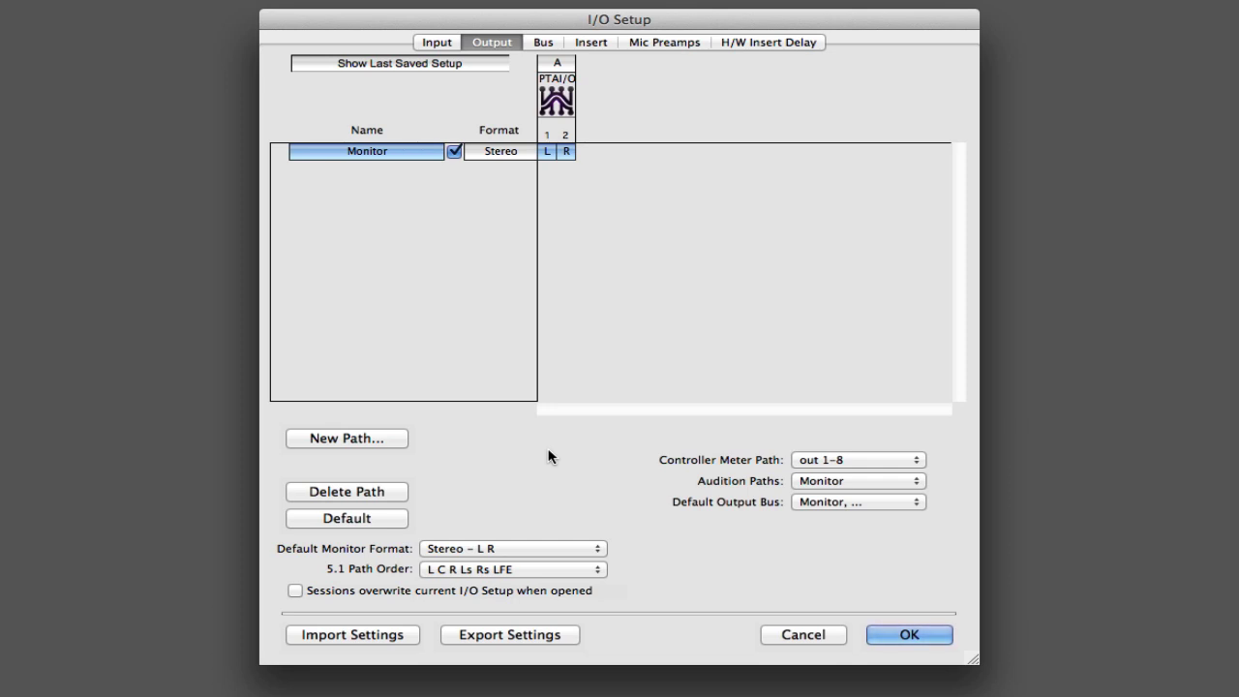
Show the Audition Paths choices under the Stereo format.
{"action": "left_click", "coordinate": [838, 487]}
{"action": "mouse_move", "coordinate": [929, 486]}
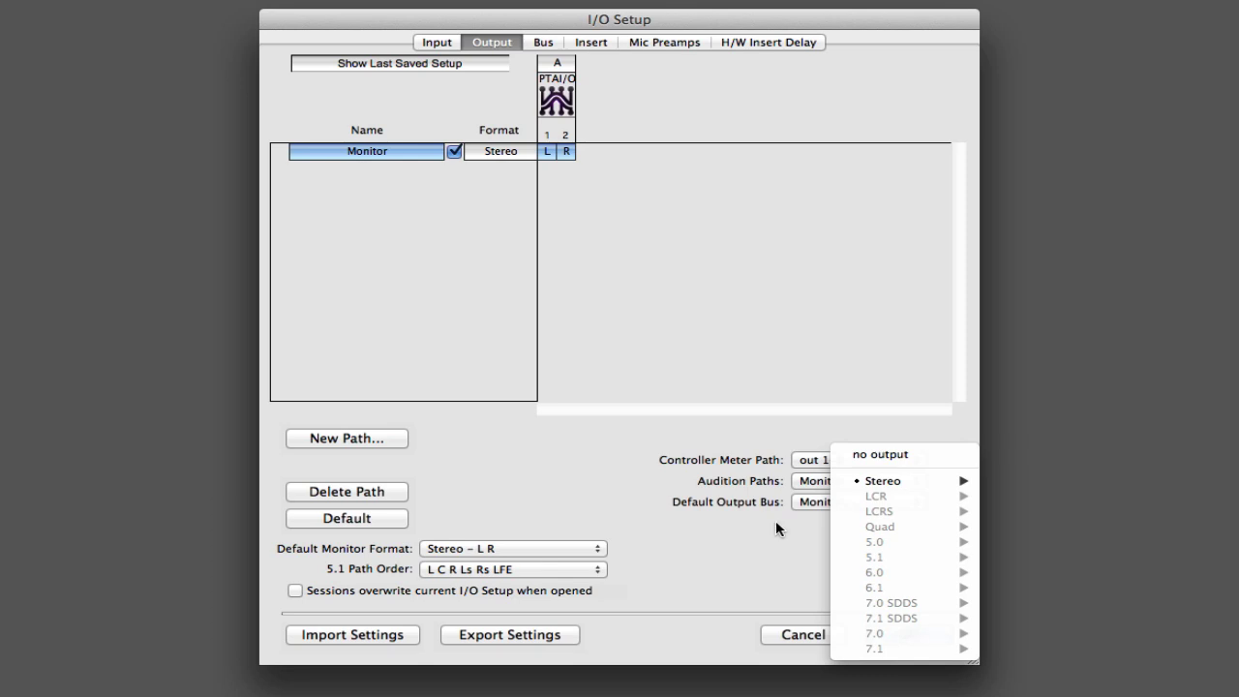
Check that the Default Output Bus is Mono and Stereo output Monitor (Stereo), leaving it unchanged.
{"action": "left_click", "coordinate": [763, 527]}
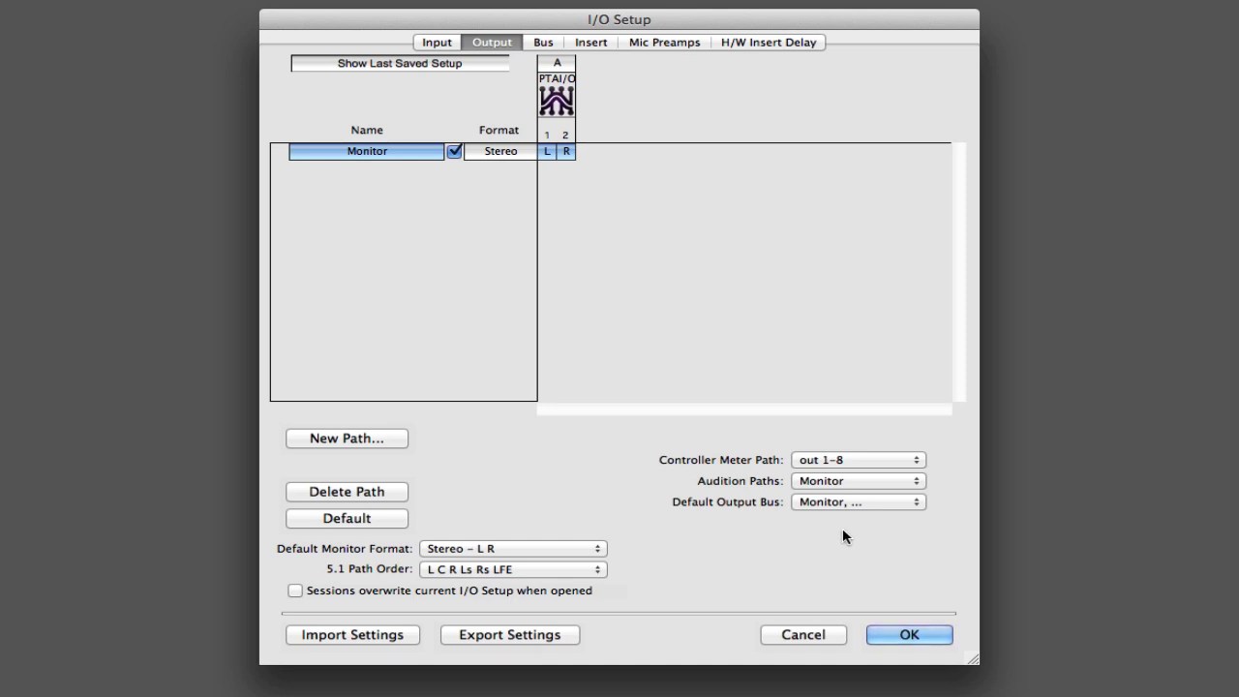
{"action": "left_click", "coordinate": [847, 503]}
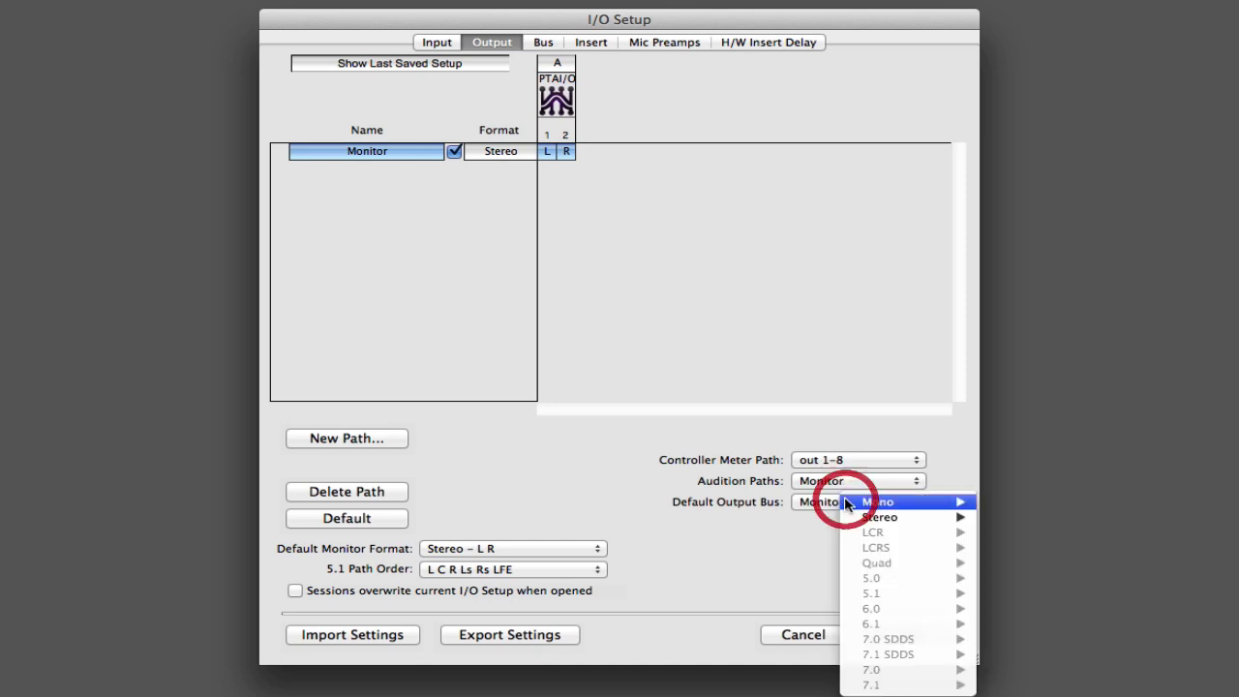
{"action": "mouse_move", "coordinate": [1025, 503]}
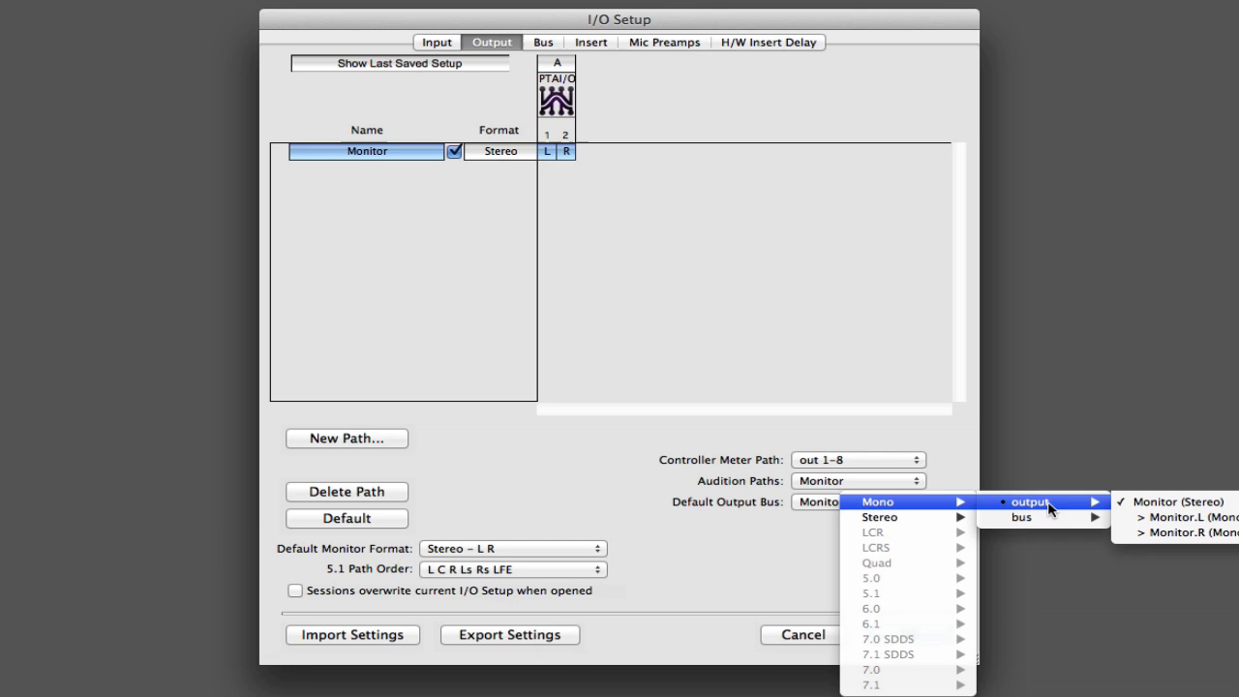
{"action": "mouse_move", "coordinate": [1052, 524]}
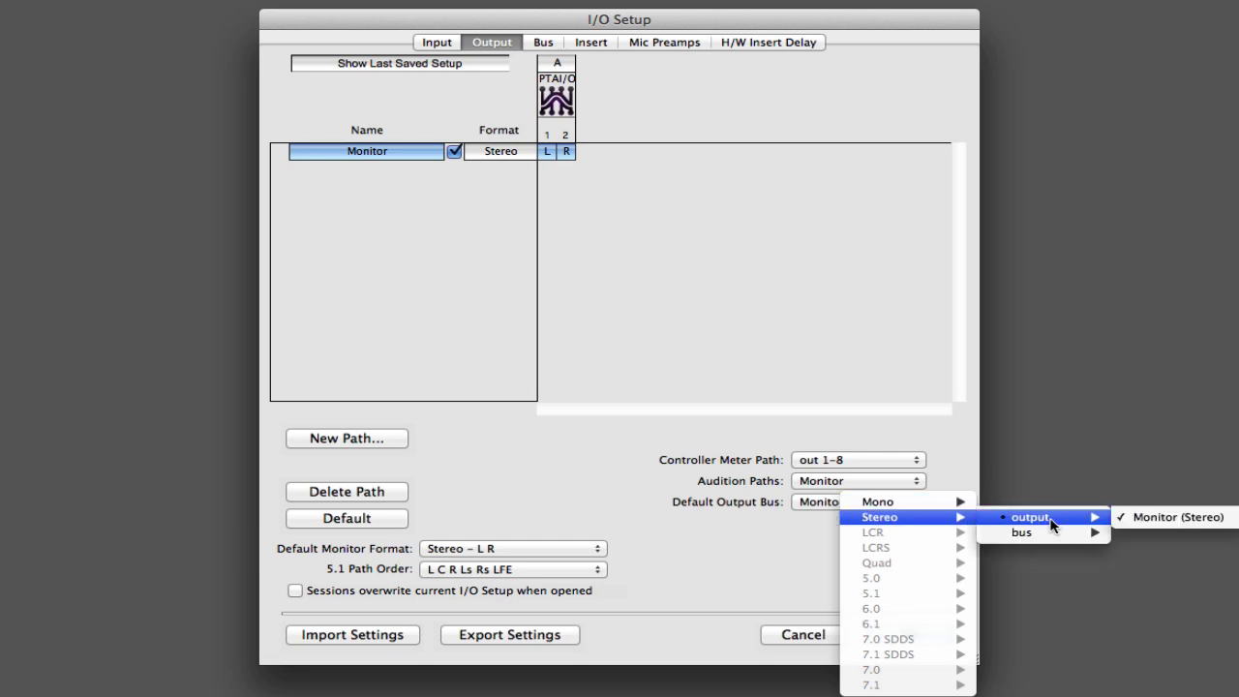
{"action": "left_click", "coordinate": [754, 531]}
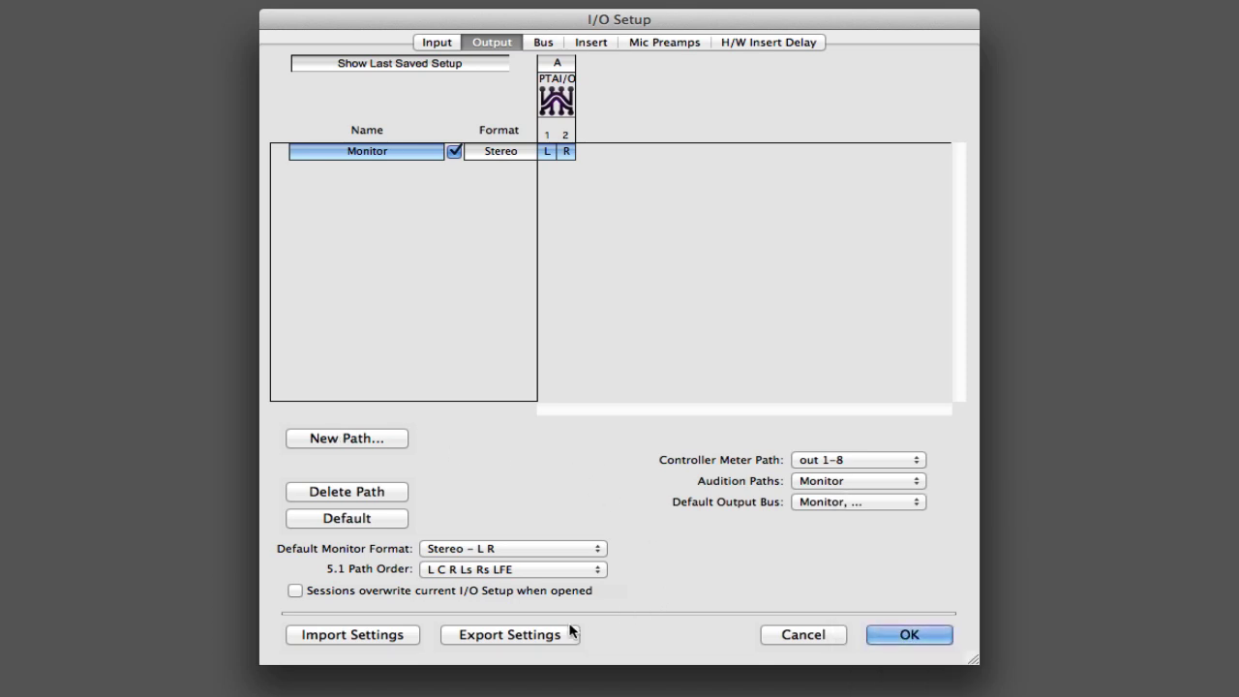
Export the I/O settings to a file named 'My Settings'.
{"action": "left_click", "coordinate": [510, 636]}
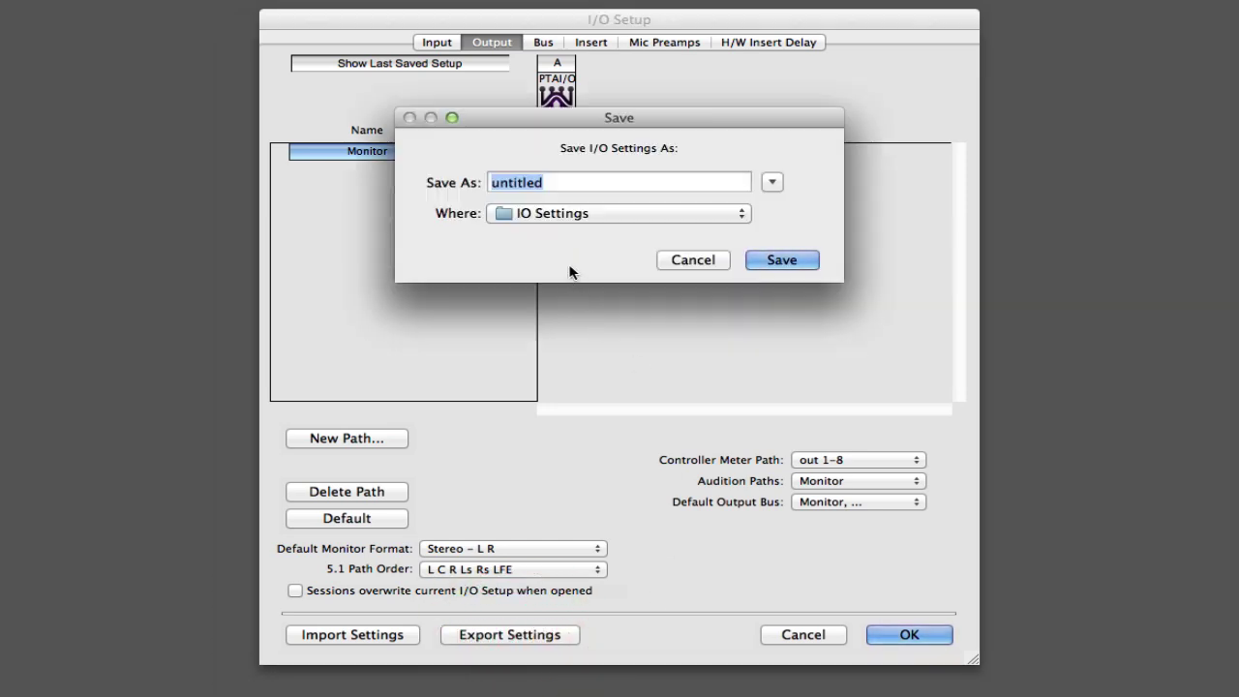
{"action": "type", "text": "My Settings"}
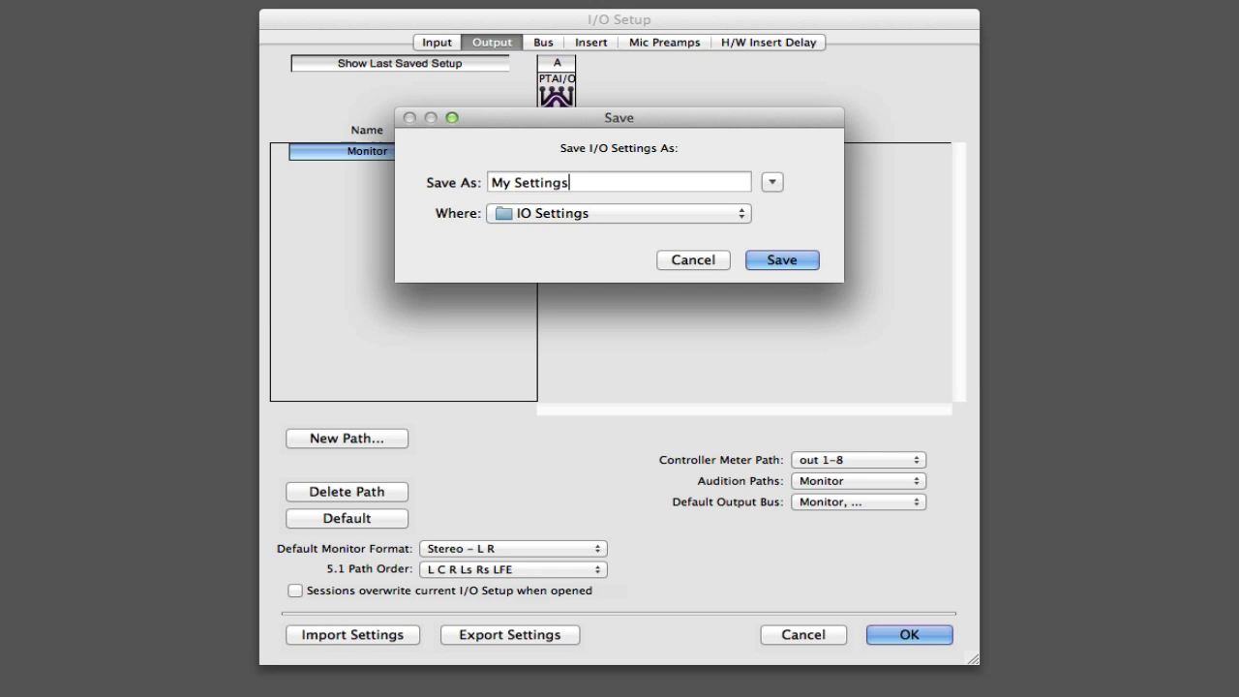
{"action": "left_click", "coordinate": [804, 265]}
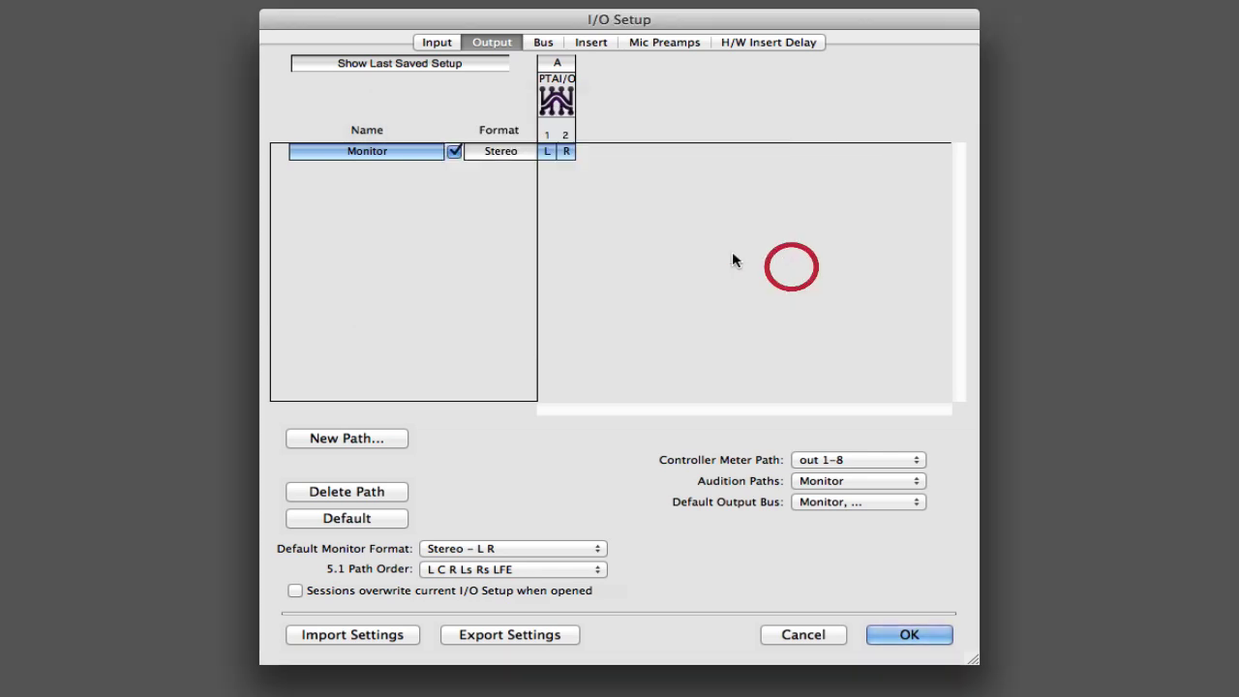
Review the Input, Output, Bus and Insert pages, ending on Output with Monitor.
{"action": "left_click", "coordinate": [437, 42]}
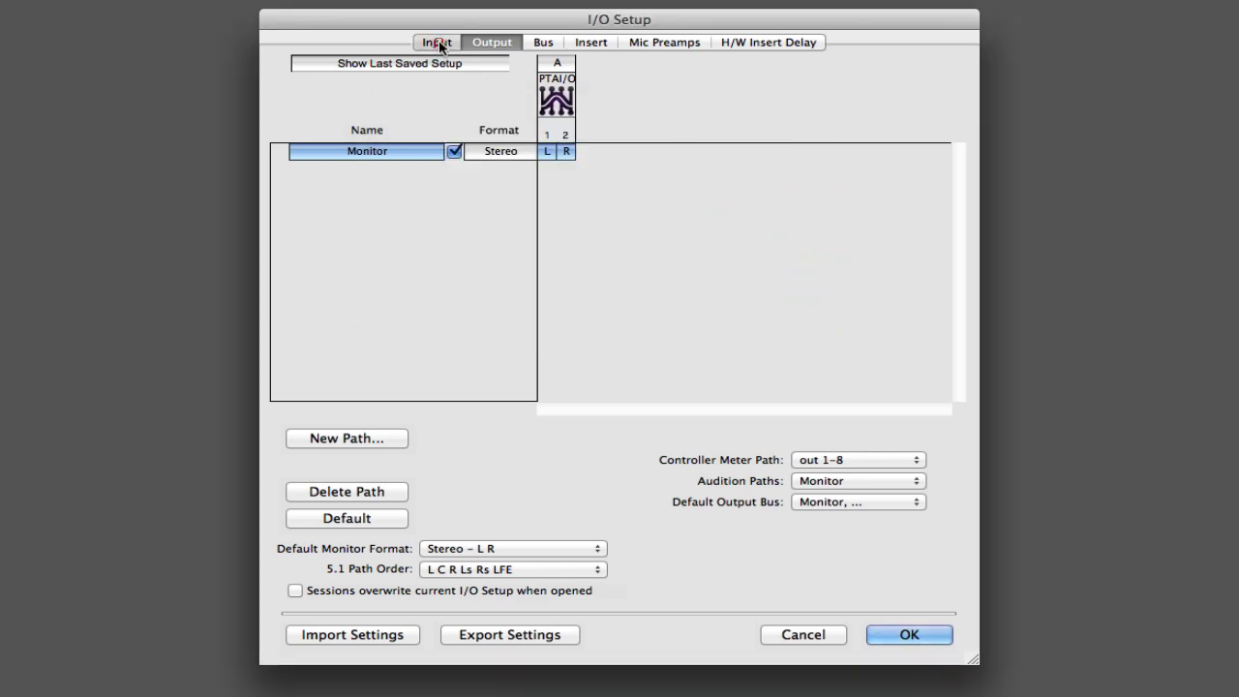
{"action": "left_click", "coordinate": [506, 43]}
{"action": "left_click", "coordinate": [543, 43]}
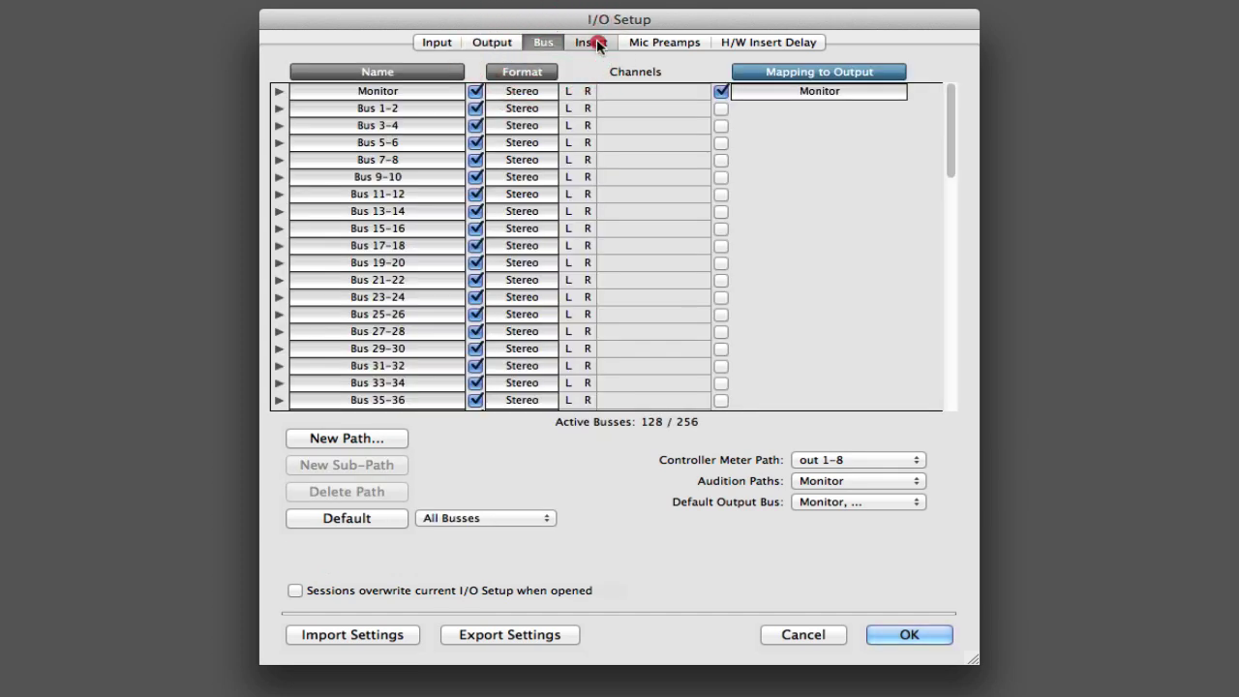
{"action": "left_click", "coordinate": [592, 42]}
{"action": "left_click", "coordinate": [502, 45]}
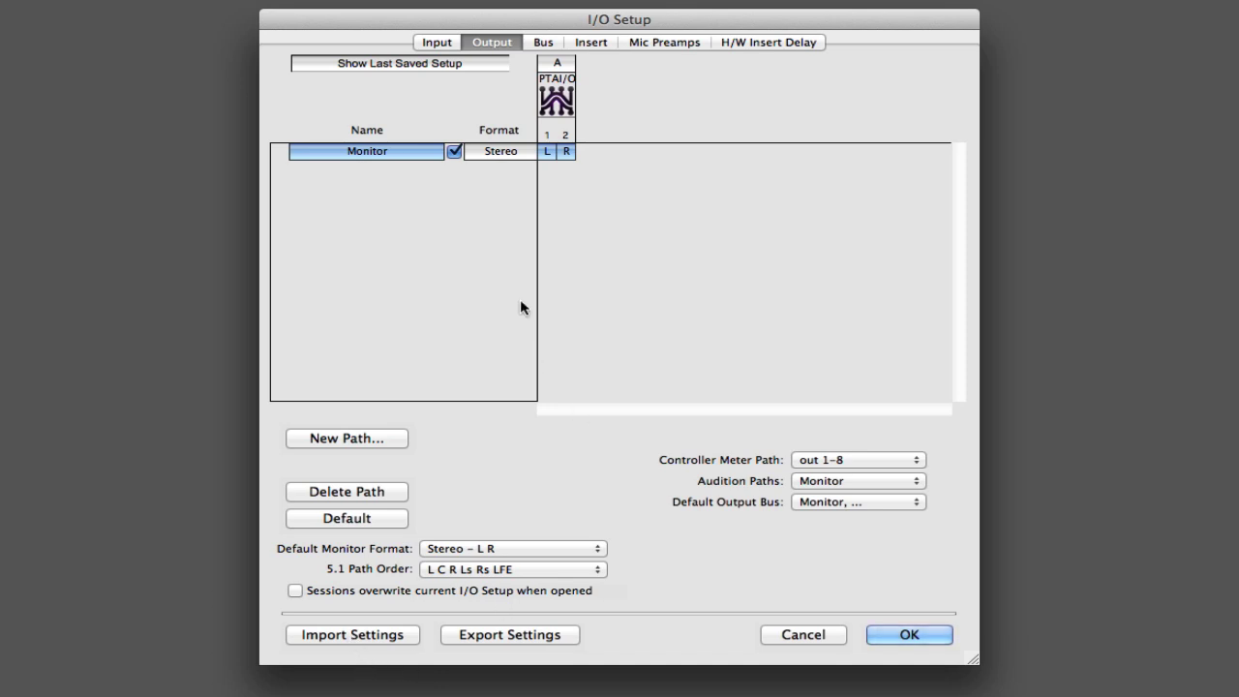
{"action": "left_click", "coordinate": [441, 43]}
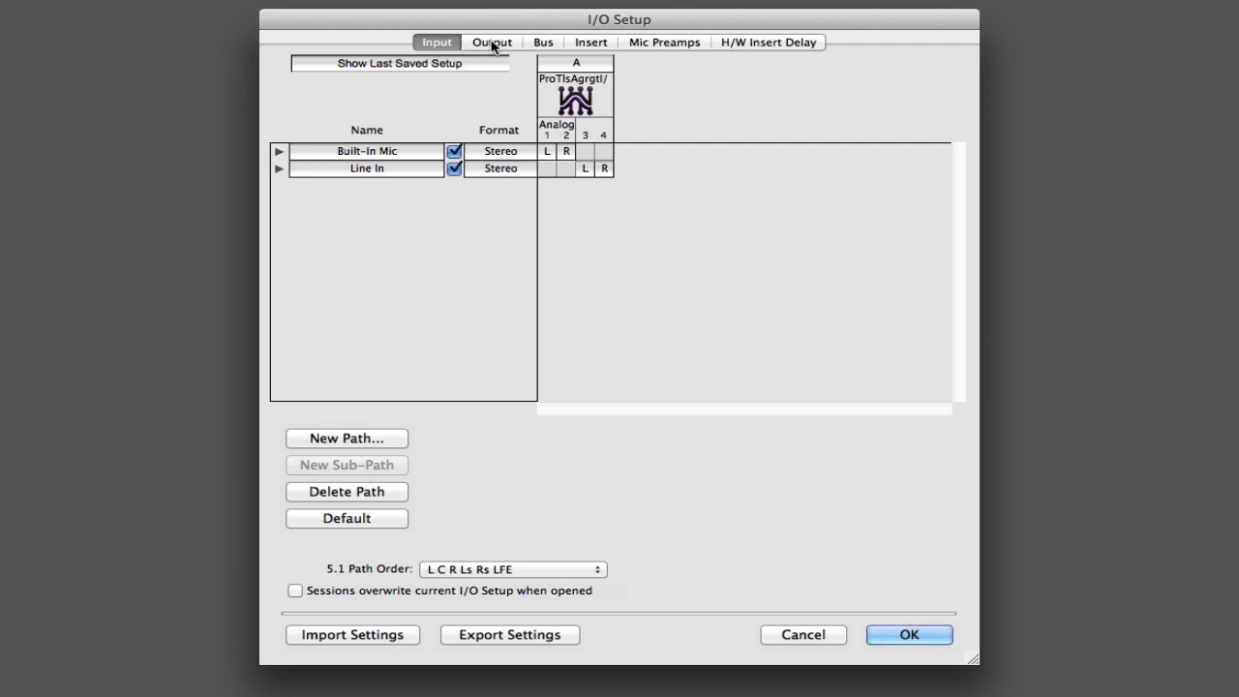
{"action": "left_click", "coordinate": [494, 45]}
{"action": "left_click", "coordinate": [543, 42]}
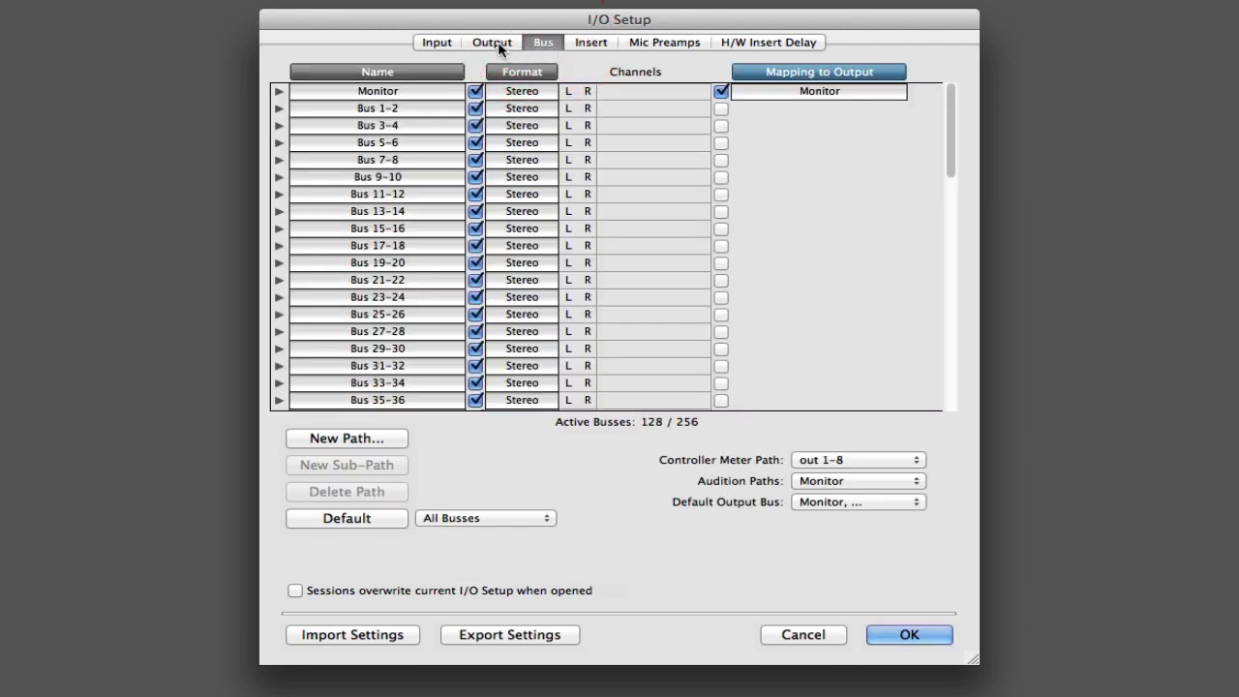
{"action": "left_click", "coordinate": [494, 44]}
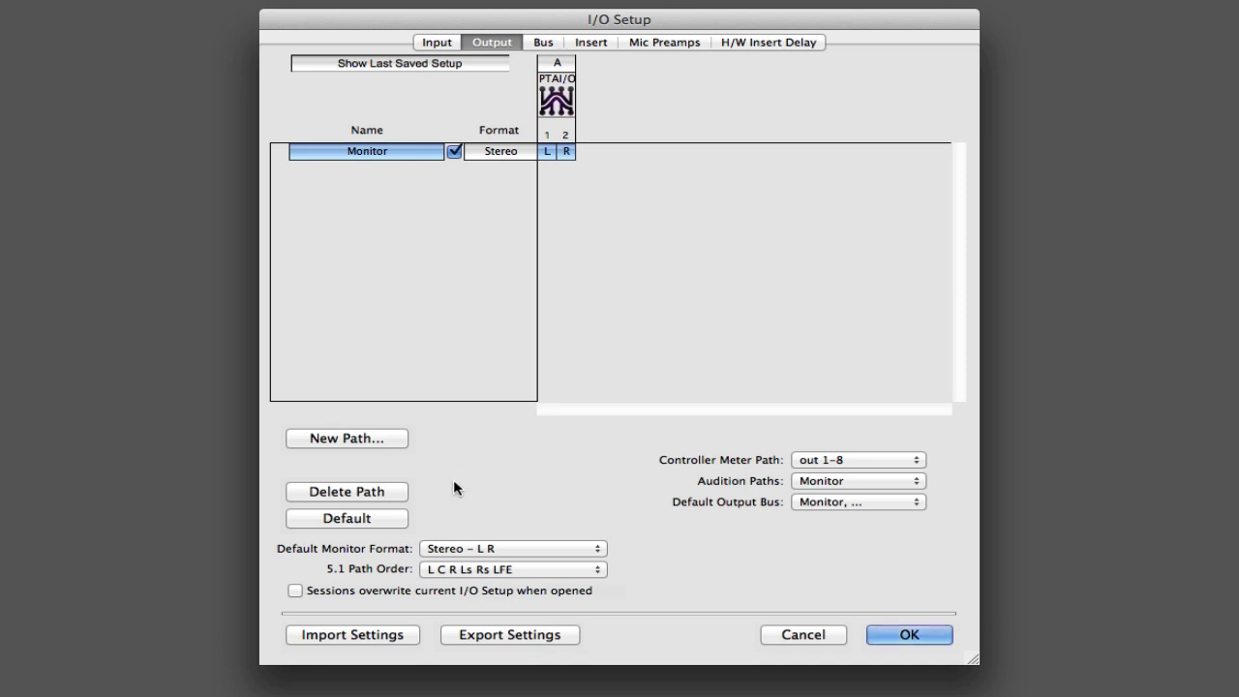
Import My Settings.pio and confirm deleting the existing unused paths.
{"action": "left_click", "coordinate": [352, 635]}
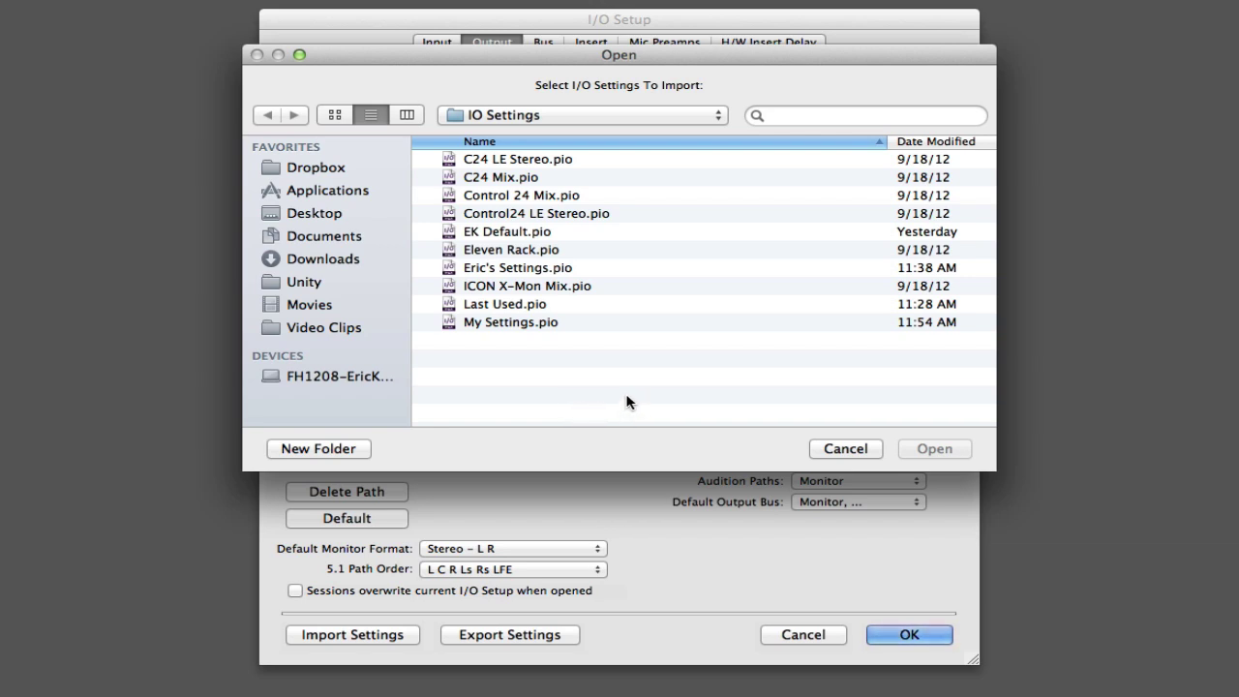
{"action": "left_click", "coordinate": [530, 328]}
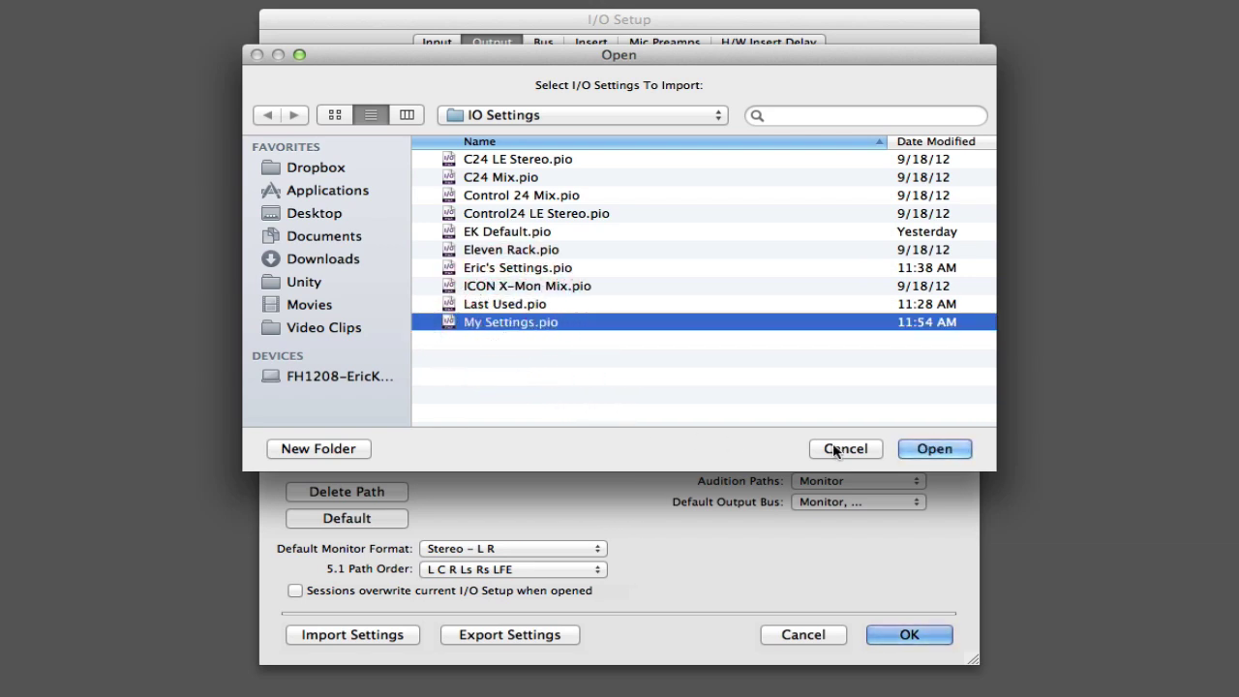
{"action": "left_click", "coordinate": [934, 448]}
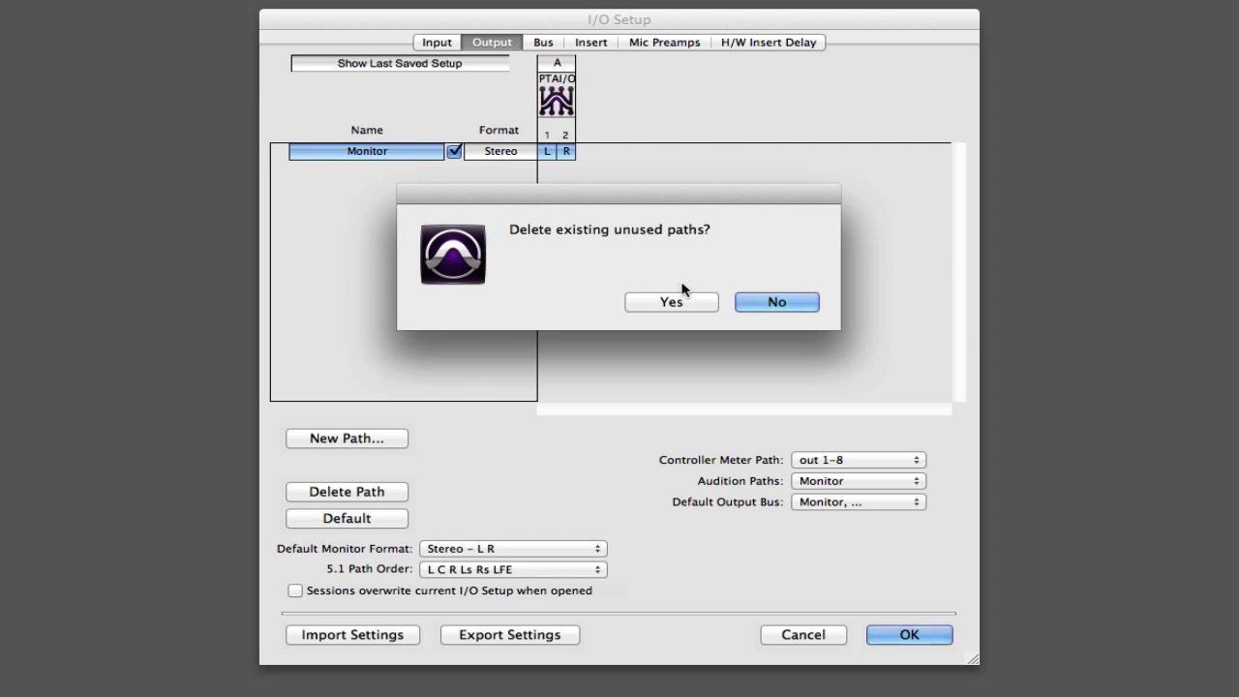
{"action": "left_click", "coordinate": [672, 304]}
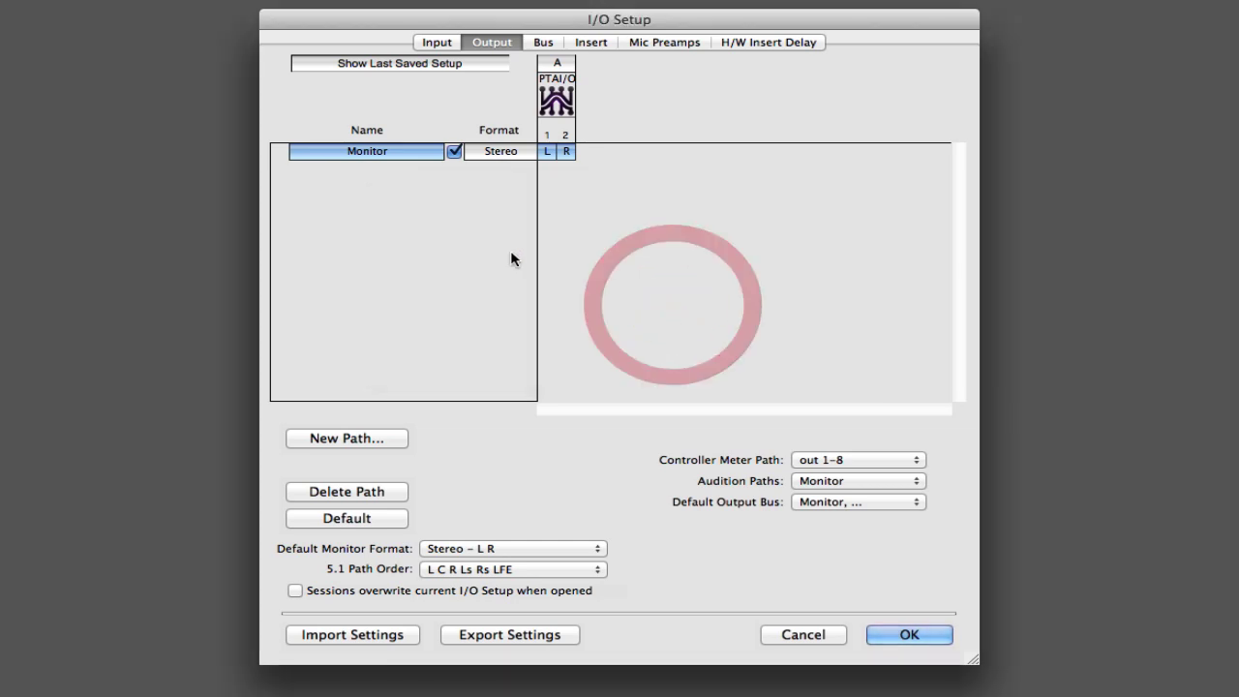